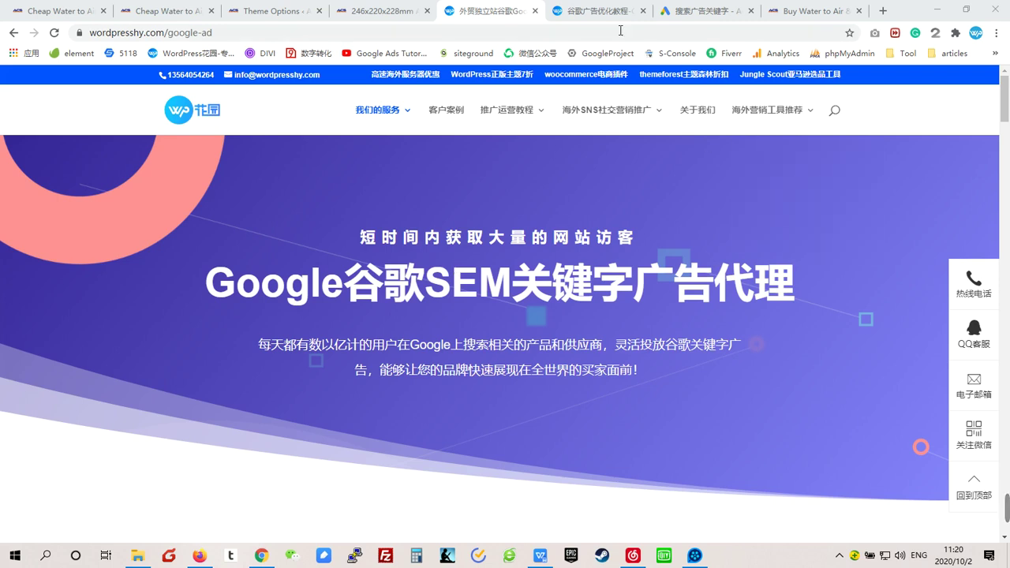
Open the article on the five Google Ads keyword match types and read down to its AdWords KeyWord Match Types table
{"action": "left_click", "coordinate": [595, 12]}
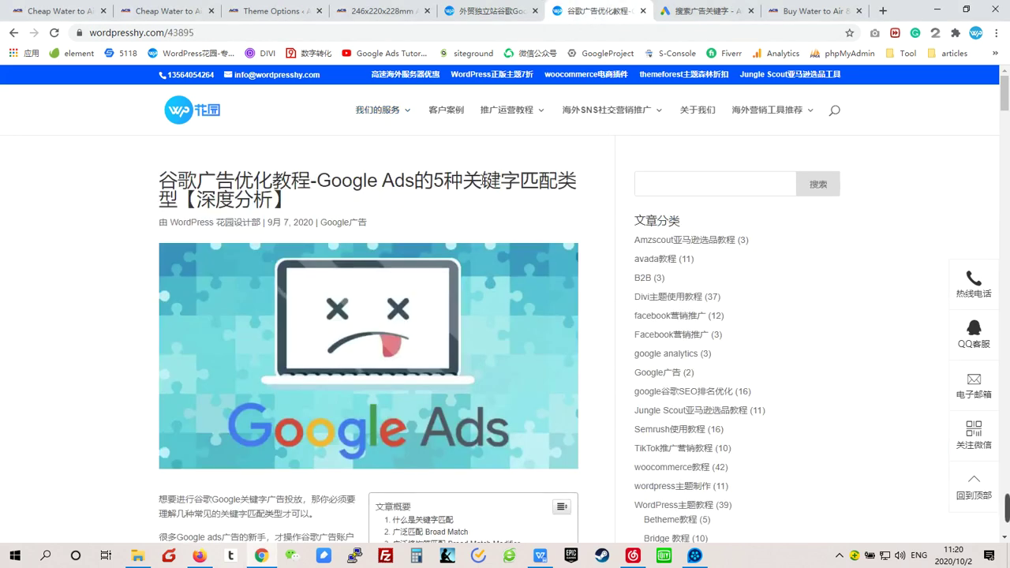
{"action": "scroll", "coordinate": [193, 353], "scroll_direction": "down", "scroll_amount": 3}
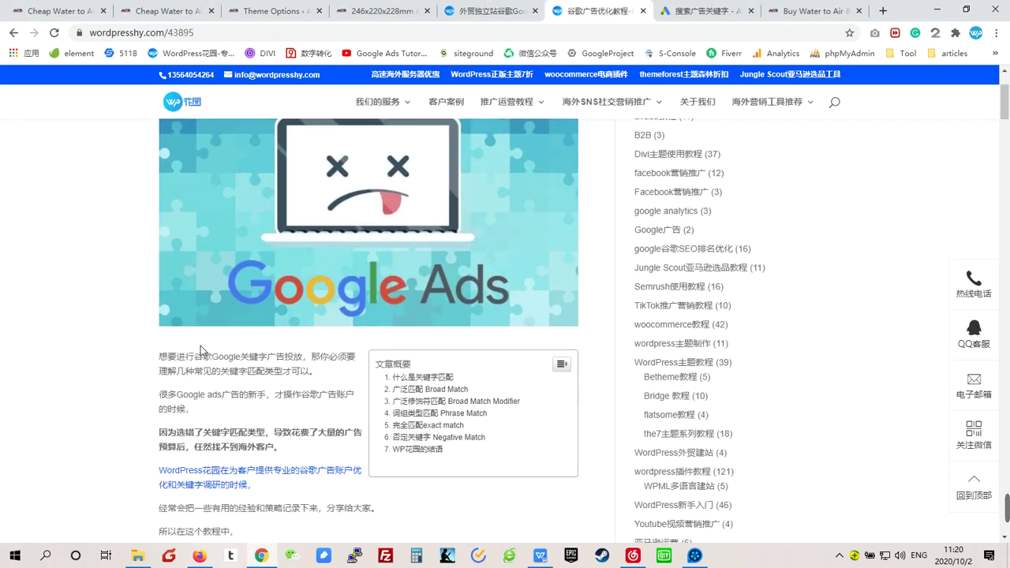
{"action": "scroll", "coordinate": [193, 353], "scroll_direction": "down", "scroll_amount": 3}
{"action": "scroll", "coordinate": [128, 360], "scroll_direction": "down", "scroll_amount": 1}
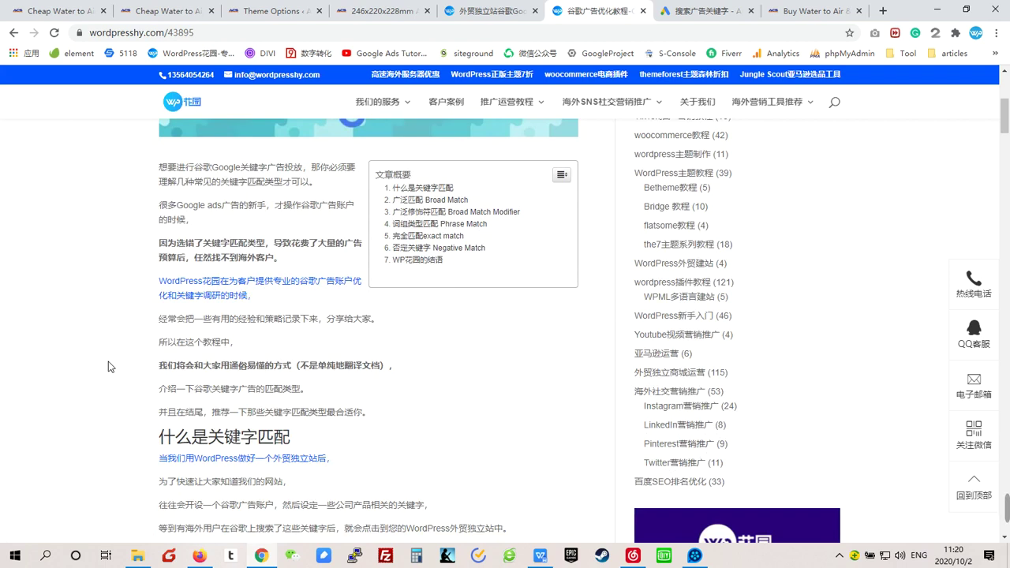
{"action": "scroll", "coordinate": [108, 361], "scroll_direction": "down", "scroll_amount": 5}
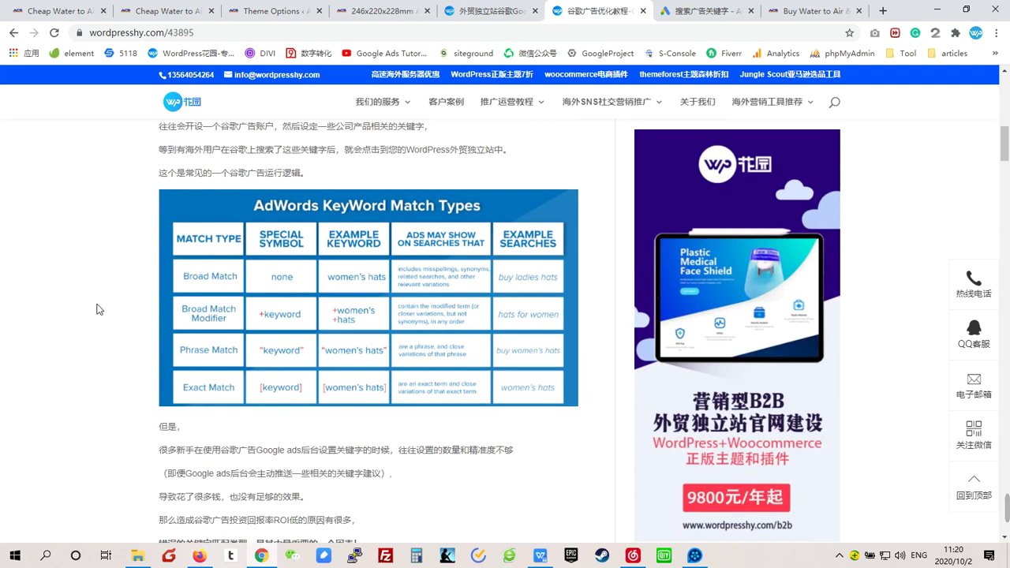
Open the form for adding search keywords to the water to air intercooler ad group in Google Ads and review its match-type notation
{"action": "left_click", "coordinate": [694, 12]}
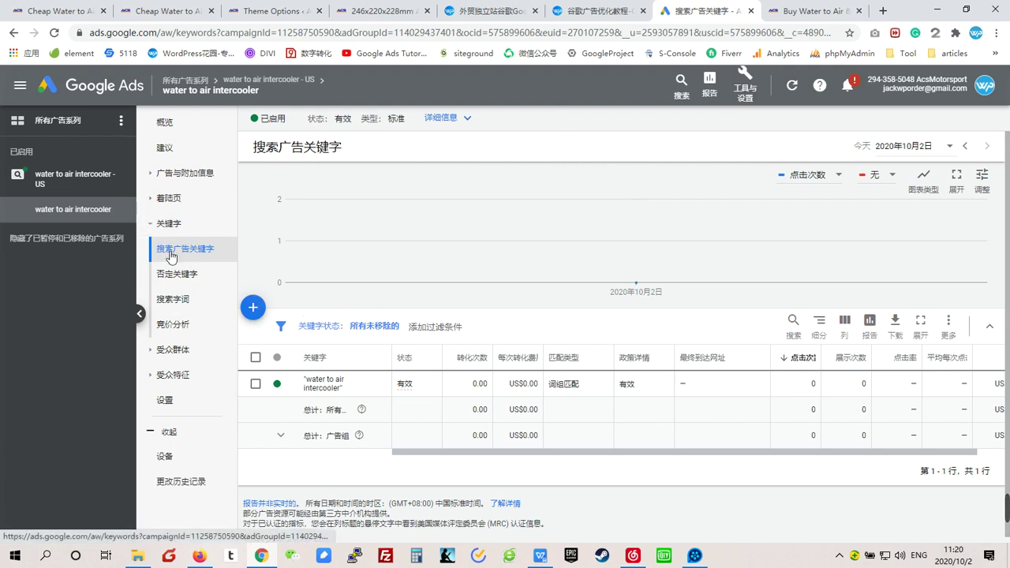
{"action": "left_click", "coordinate": [253, 310]}
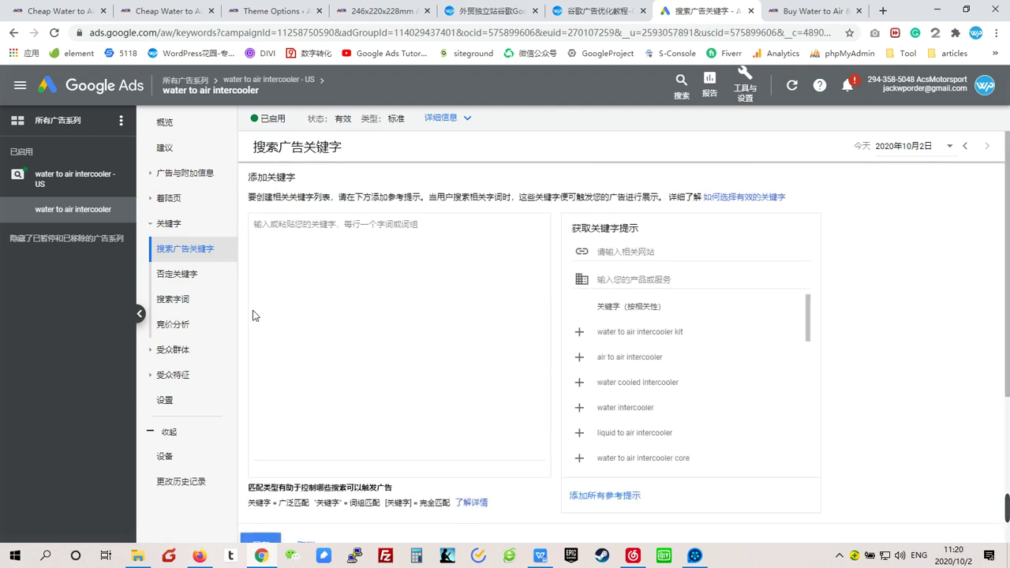
{"action": "scroll", "coordinate": [345, 272], "scroll_direction": "down", "scroll_amount": 2}
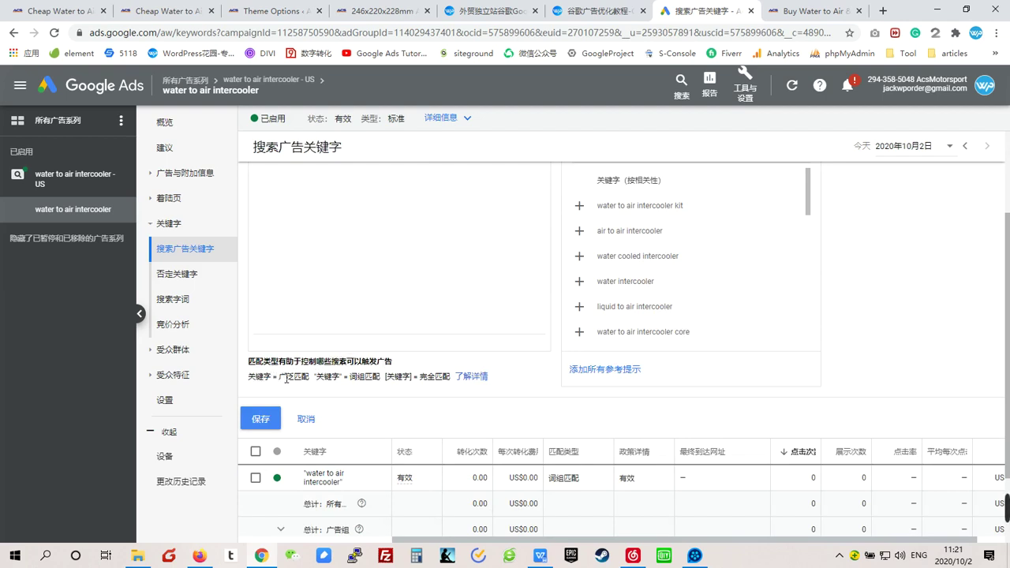
{"action": "left_click_drag", "start_coordinate": [279, 377], "coordinate": [311, 380]}
{"action": "left_click", "coordinate": [272, 377]}
{"action": "left_click_drag", "start_coordinate": [271, 376], "coordinate": [251, 379]}
{"action": "left_click", "coordinate": [300, 377]}
{"action": "left_click_drag", "start_coordinate": [352, 379], "coordinate": [379, 377]}
{"action": "left_click", "coordinate": [389, 378]}
Return to the keyword match types article and review its title and its outline of match types
{"action": "left_click", "coordinate": [598, 11]}
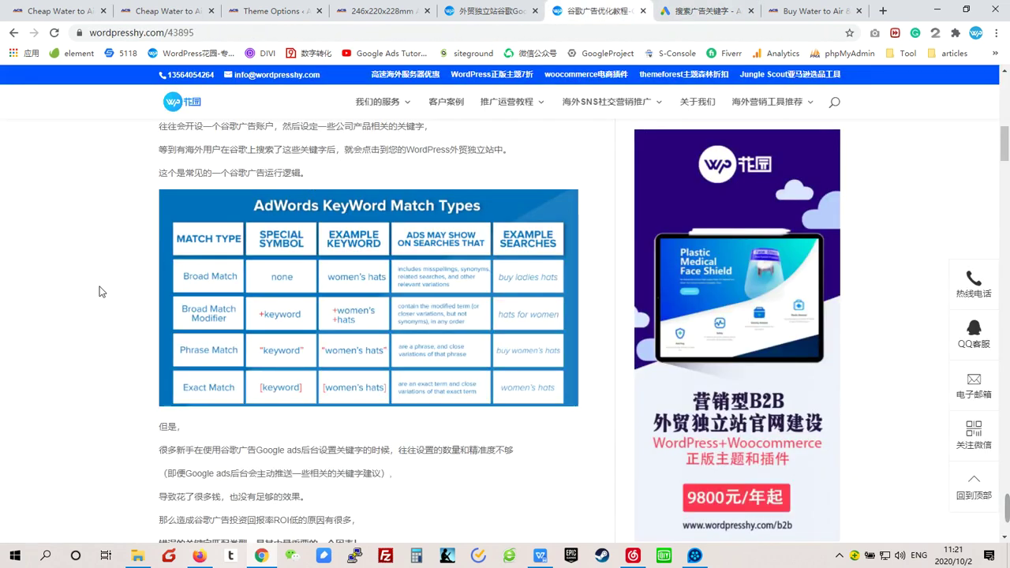
{"action": "scroll", "coordinate": [99, 291], "scroll_direction": "up", "scroll_amount": 10}
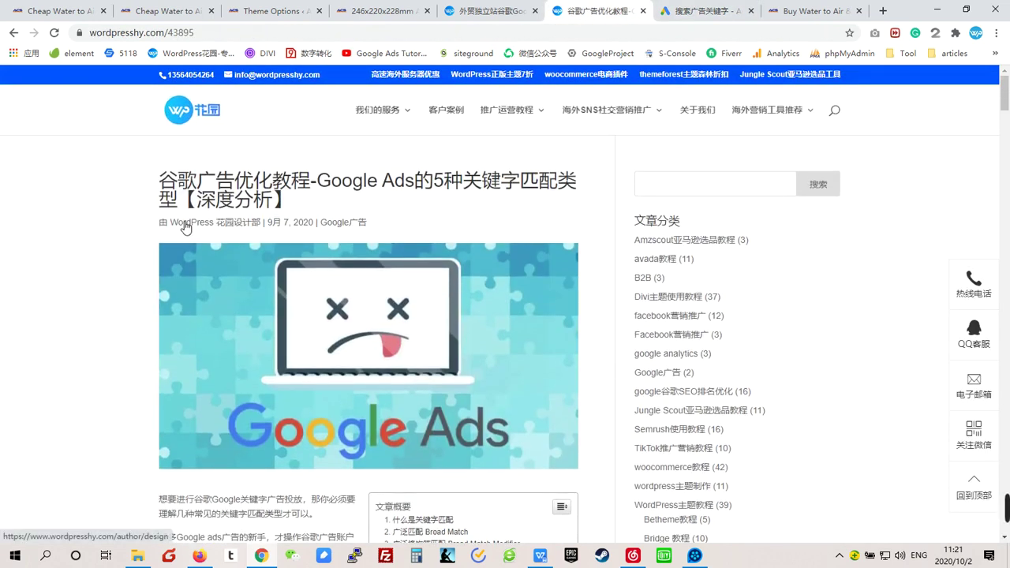
{"action": "scroll", "coordinate": [129, 317], "scroll_direction": "down", "scroll_amount": 4}
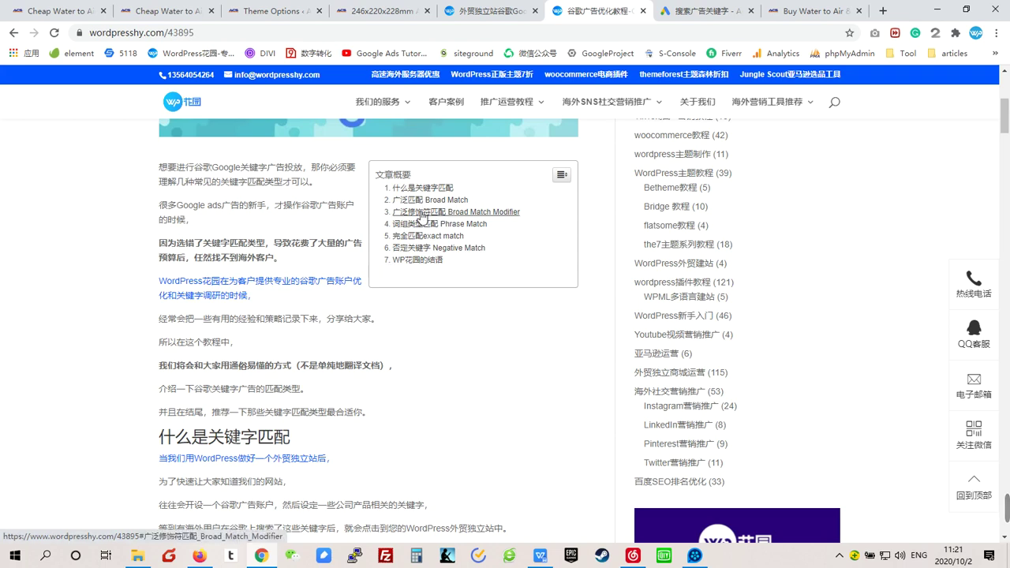
{"action": "scroll", "coordinate": [418, 209], "scroll_direction": "up", "scroll_amount": 4}
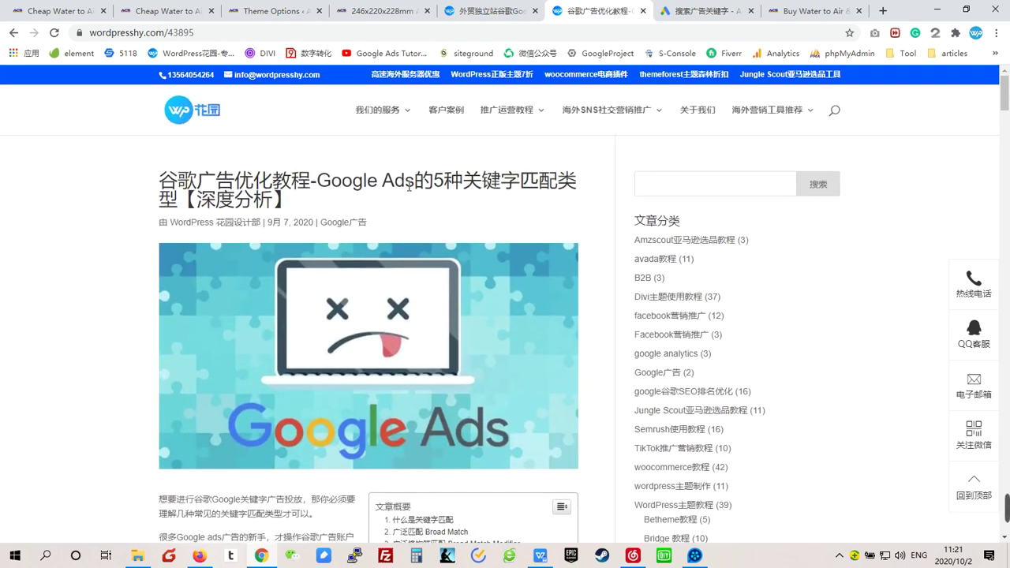
{"action": "scroll", "coordinate": [264, 352], "scroll_direction": "down", "scroll_amount": 3}
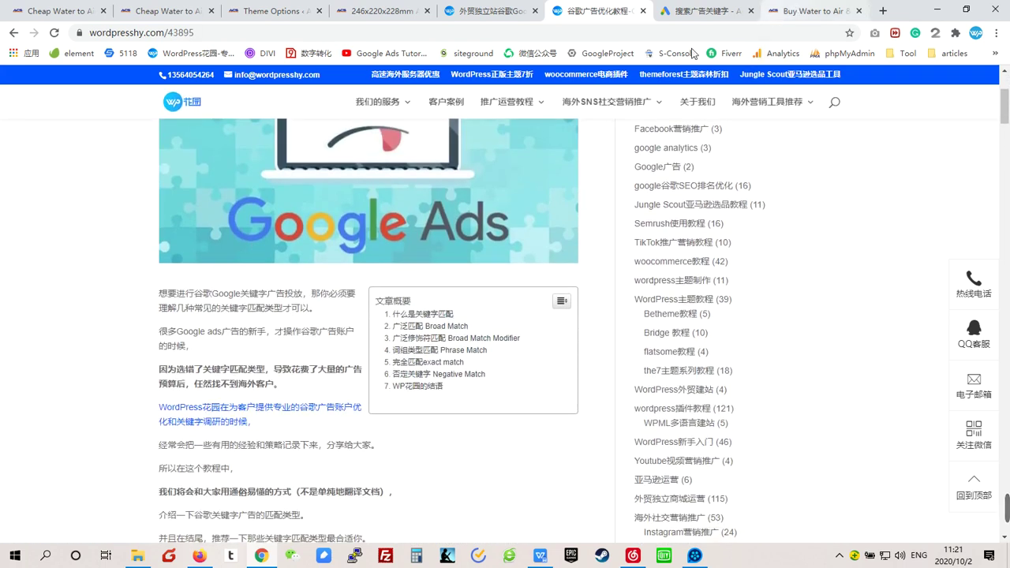
Open the Google Ads help article linked beside the match-type notation and examine its advanced options and match-type summary table
{"action": "left_click", "coordinate": [702, 11]}
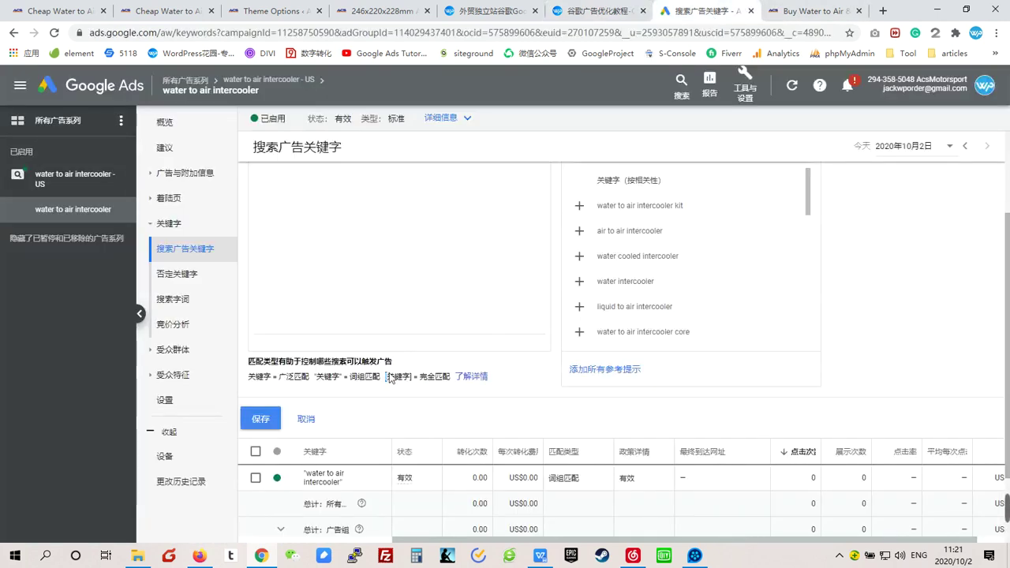
{"action": "left_click", "coordinate": [469, 378]}
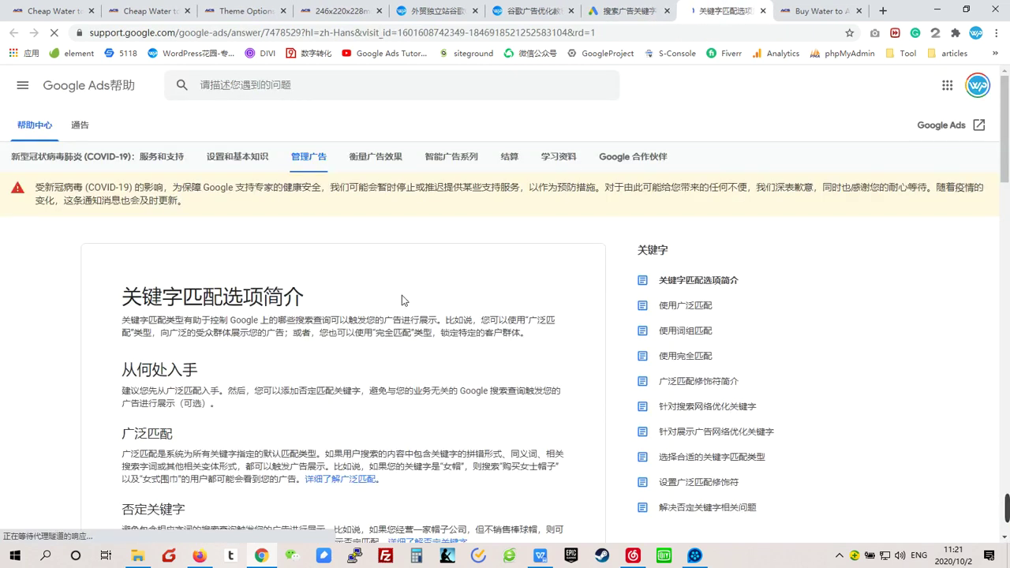
{"action": "scroll", "coordinate": [402, 300], "scroll_direction": "down", "scroll_amount": 7}
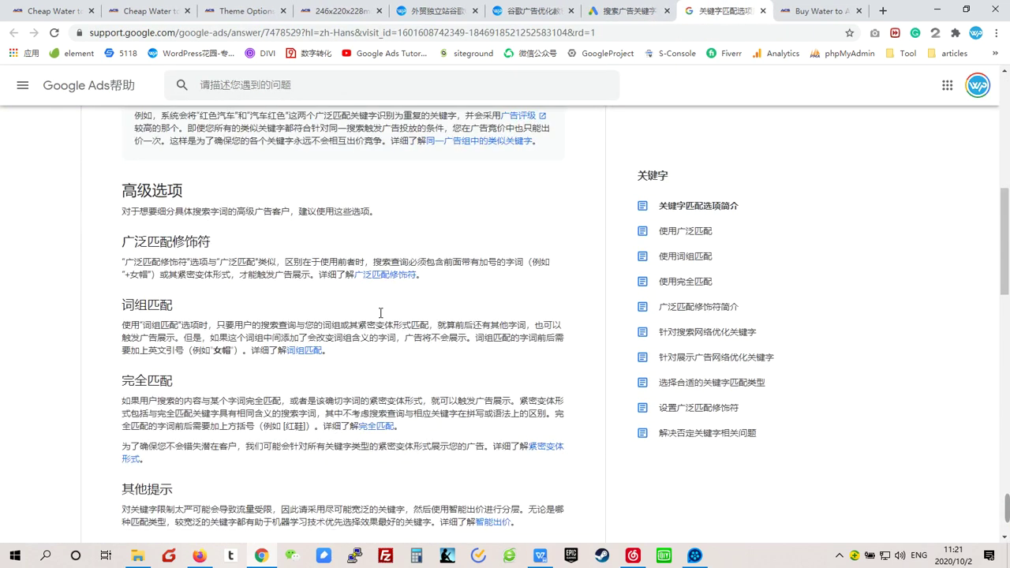
{"action": "scroll", "coordinate": [144, 263], "scroll_direction": "down", "scroll_amount": 1}
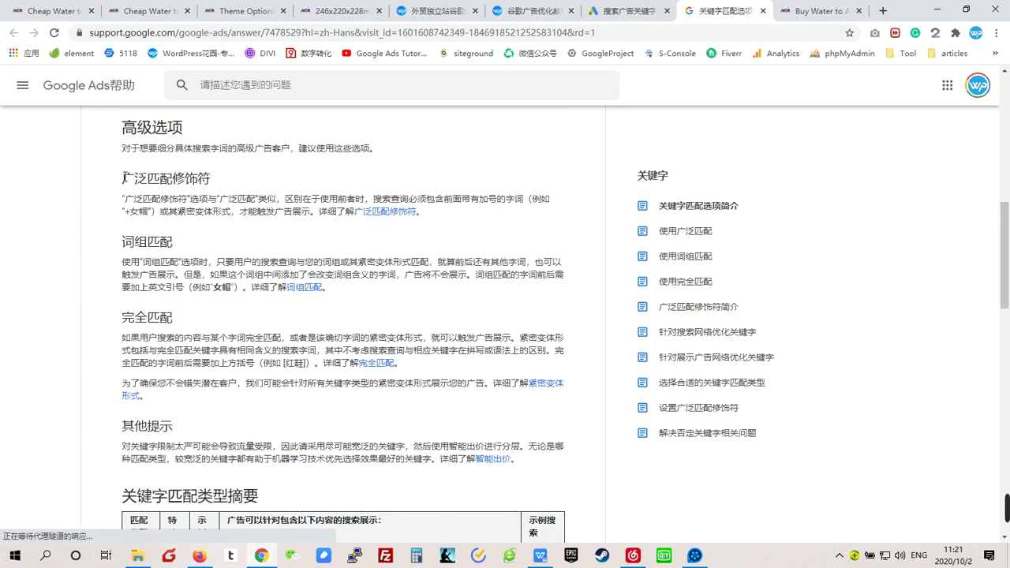
{"action": "left_click_drag", "start_coordinate": [124, 177], "coordinate": [228, 180]}
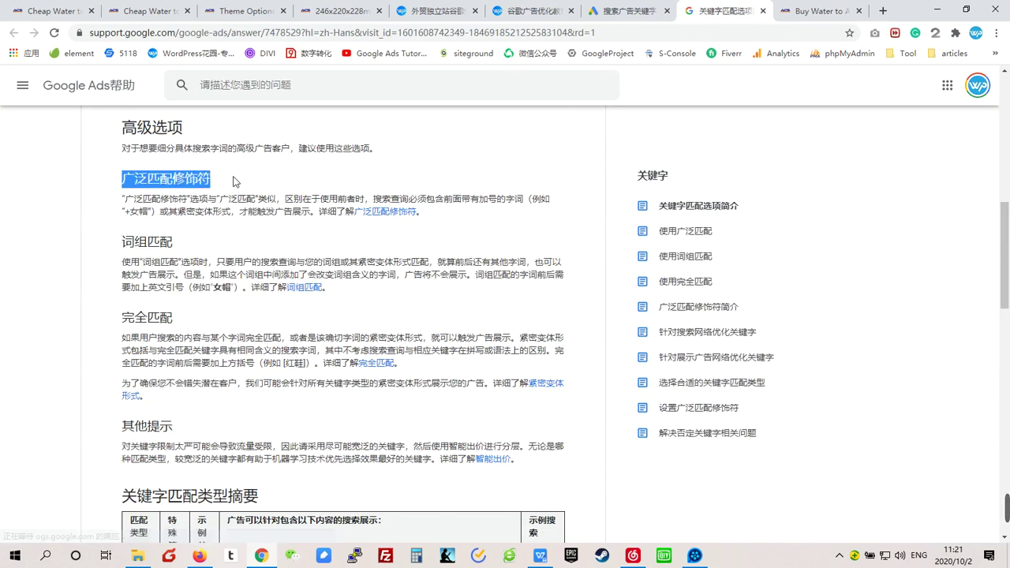
{"action": "left_click", "coordinate": [128, 215]}
{"action": "scroll", "coordinate": [366, 308], "scroll_direction": "down", "scroll_amount": 5}
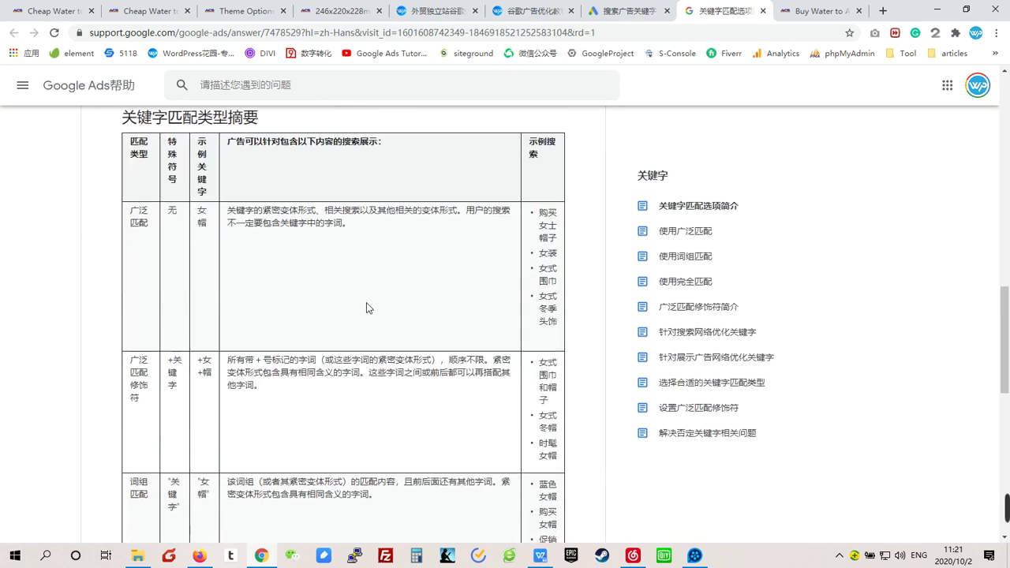
{"action": "scroll", "coordinate": [434, 313], "scroll_direction": "down", "scroll_amount": 1}
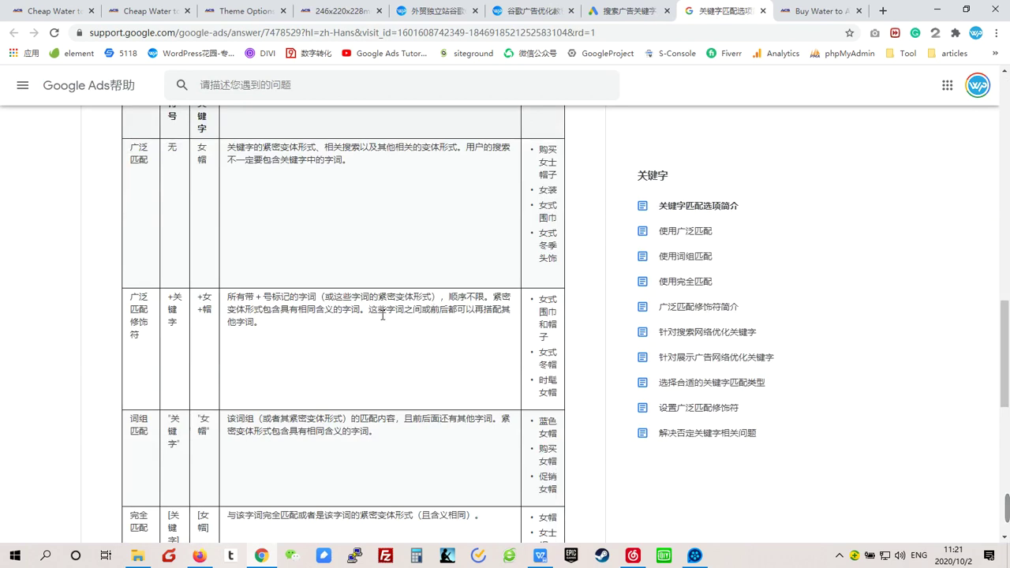
{"action": "scroll", "coordinate": [394, 284], "scroll_direction": "up", "scroll_amount": 4}
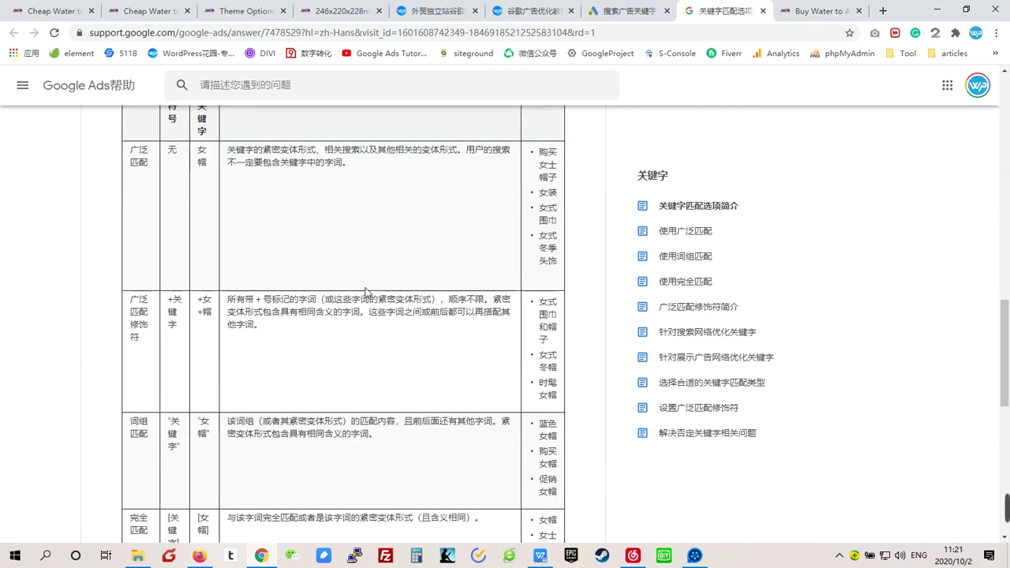
Recheck the form's match-type notation, and read the article's Broad Match and Broad Match Modifier sections through the "+shoe +men" example
{"action": "left_click", "coordinate": [651, 9]}
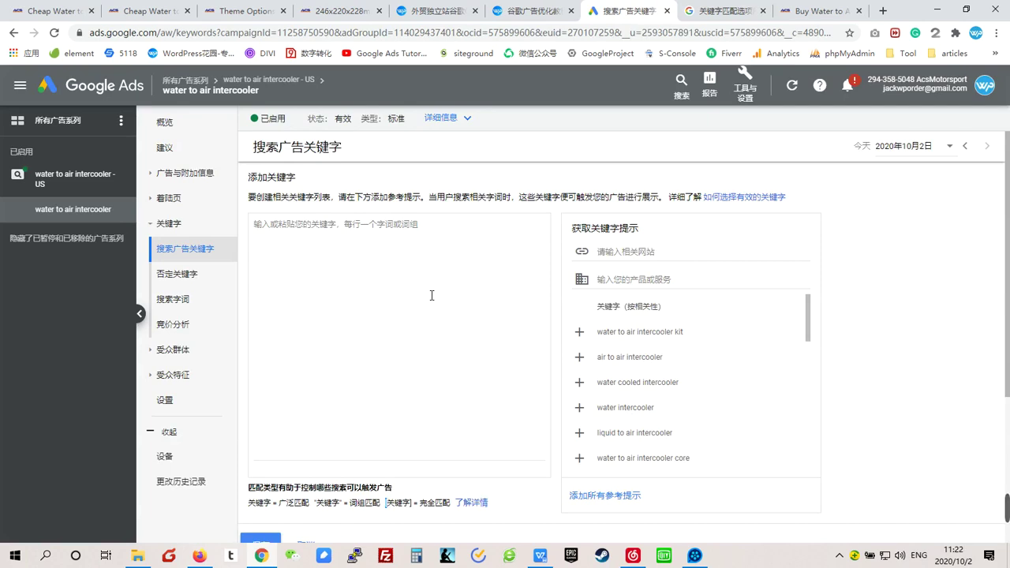
{"action": "scroll", "coordinate": [432, 295], "scroll_direction": "down", "scroll_amount": 3}
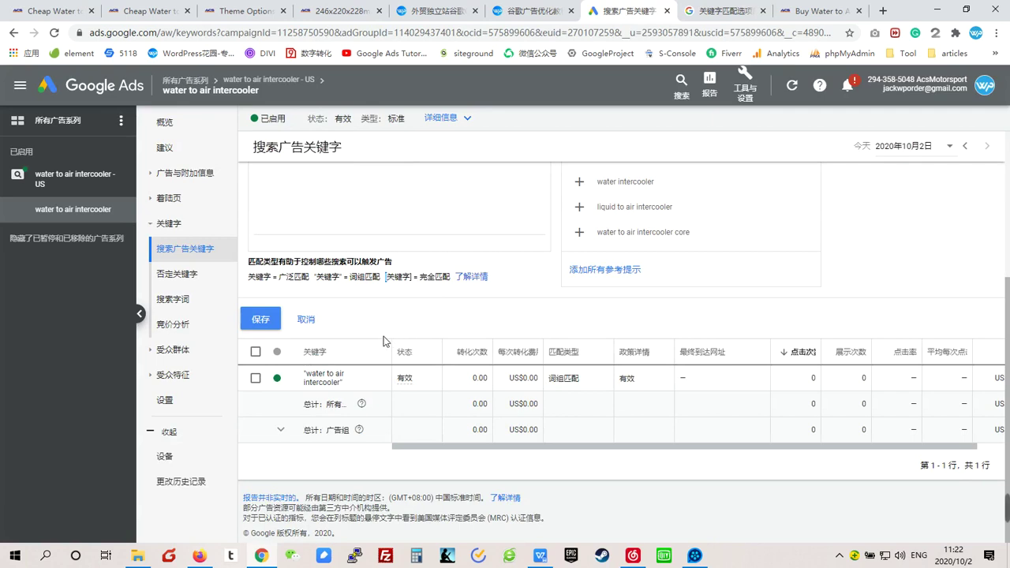
{"action": "left_click", "coordinate": [530, 13]}
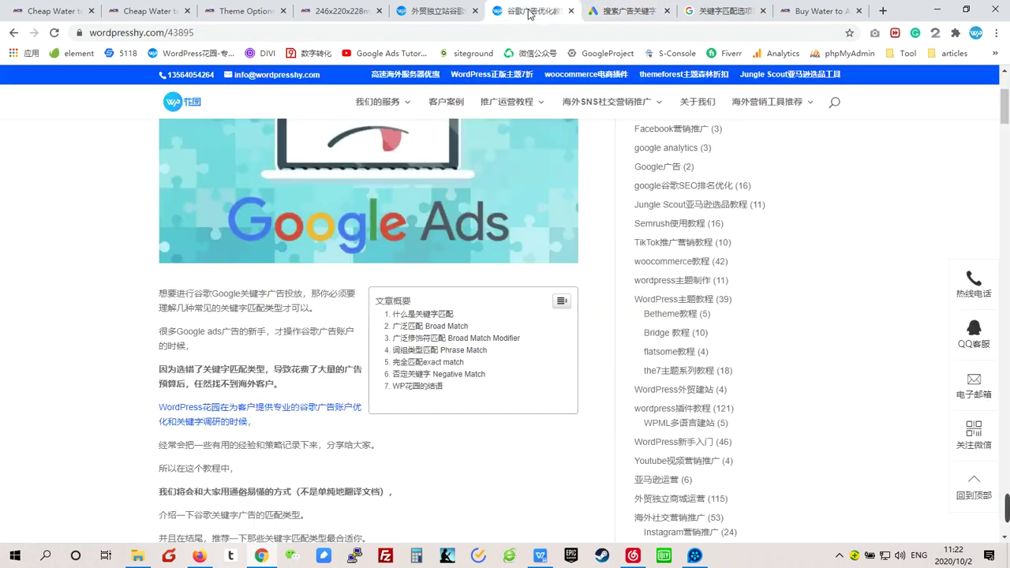
{"action": "left_click", "coordinate": [419, 327]}
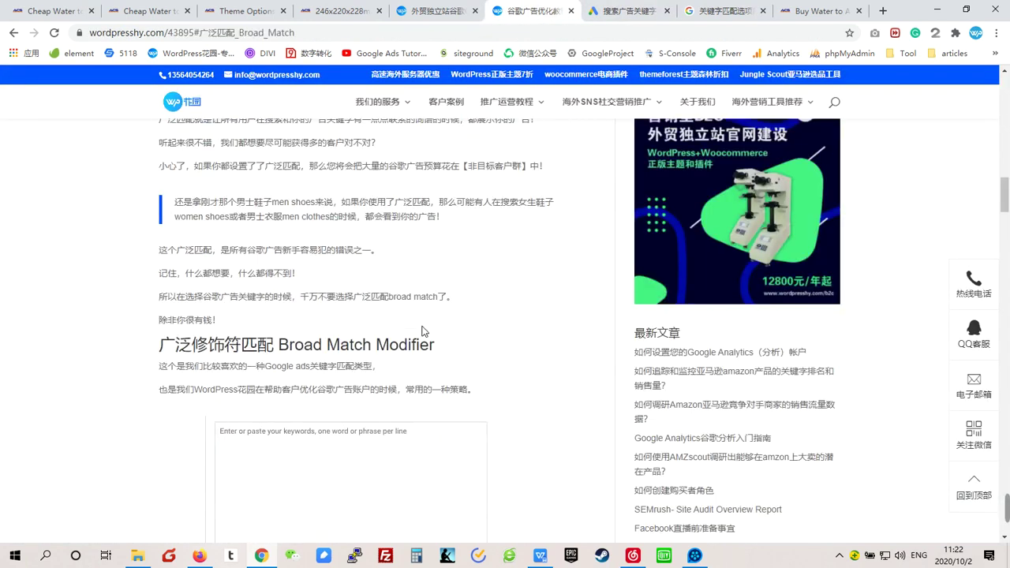
{"action": "scroll", "coordinate": [371, 292], "scroll_direction": "down", "scroll_amount": 2}
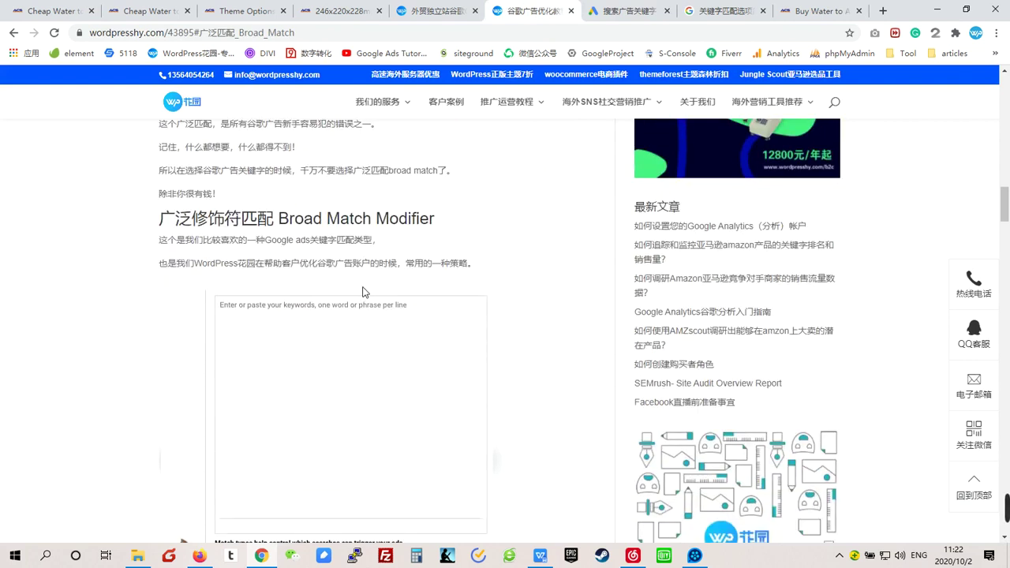
{"action": "scroll", "coordinate": [363, 292], "scroll_direction": "down", "scroll_amount": 2}
{"action": "scroll", "coordinate": [288, 369], "scroll_direction": "down", "scroll_amount": 1}
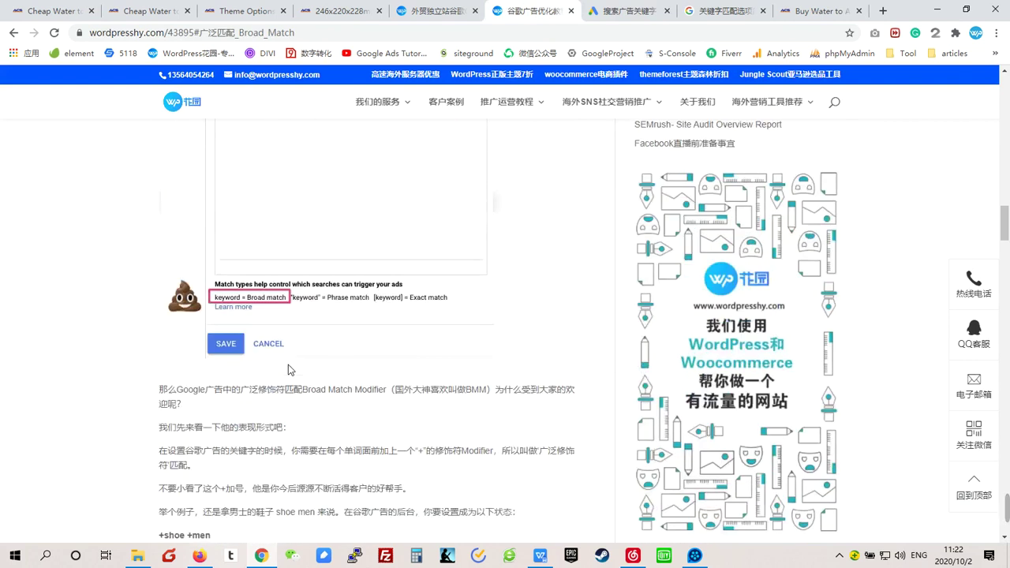
{"action": "scroll", "coordinate": [288, 369], "scroll_direction": "down", "scroll_amount": 1}
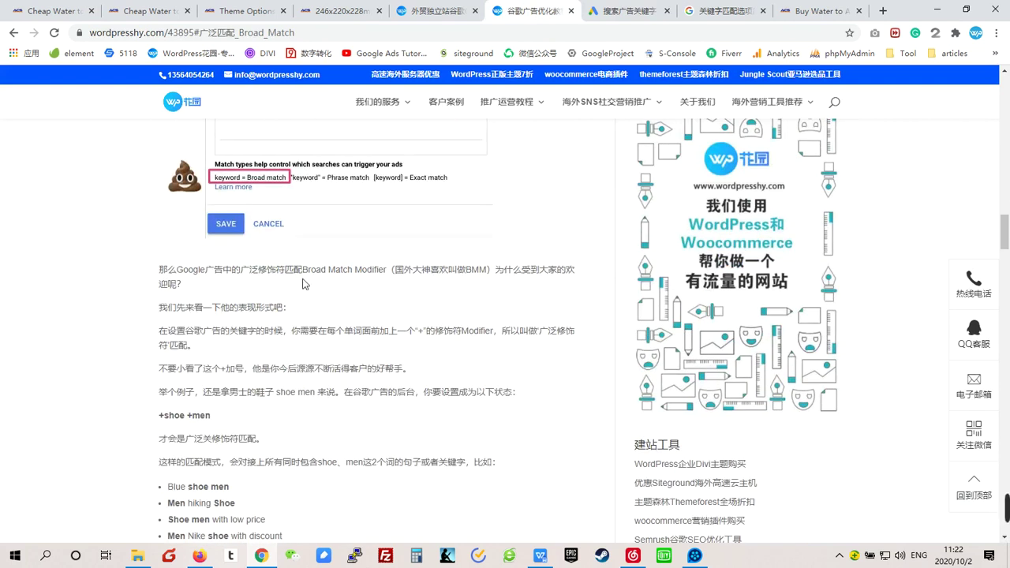
{"action": "scroll", "coordinate": [304, 284], "scroll_direction": "down", "scroll_amount": 1}
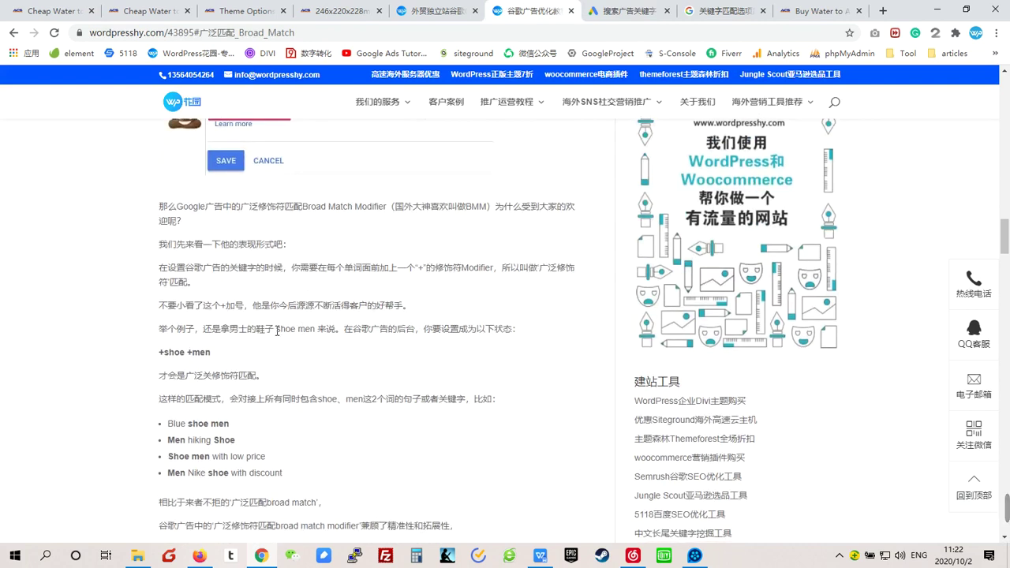
{"action": "left_click_drag", "start_coordinate": [277, 330], "coordinate": [327, 331]}
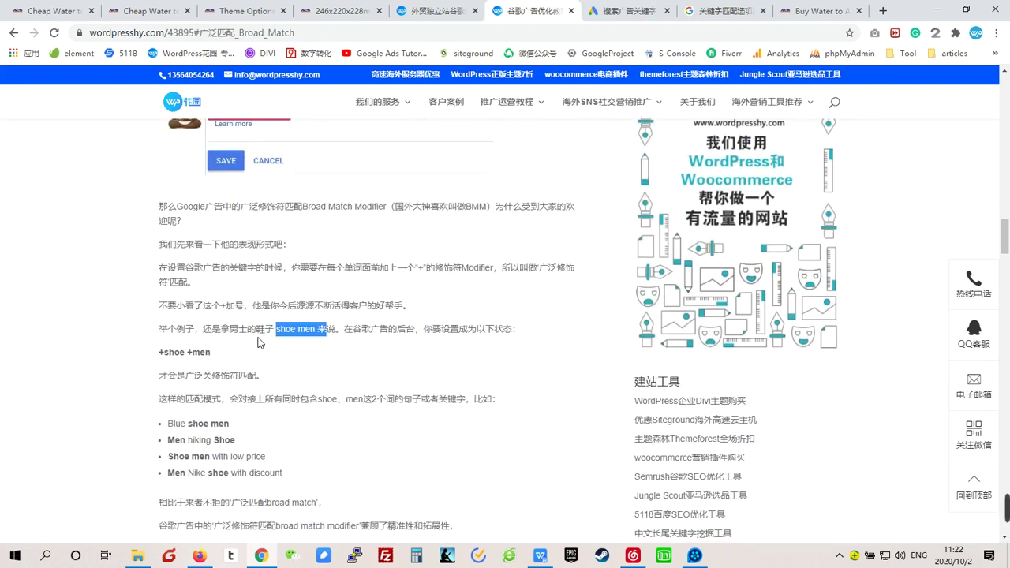
{"action": "left_click_drag", "start_coordinate": [160, 350], "coordinate": [211, 354]}
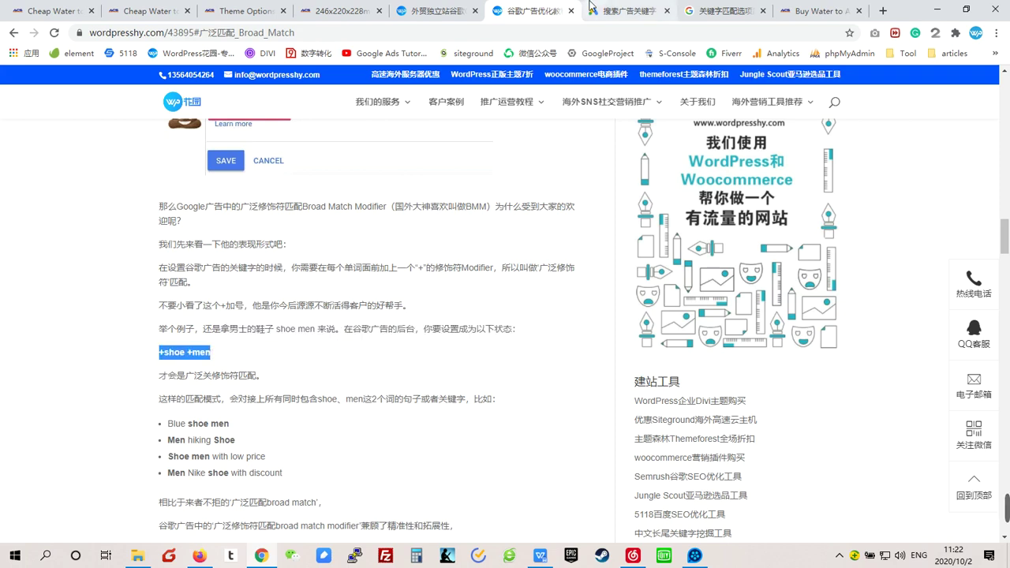
Add the suggested keyword "water intercooler" to the new keyword list in Google Ads
{"action": "left_click", "coordinate": [624, 11]}
{"action": "scroll", "coordinate": [308, 265], "scroll_direction": "up", "scroll_amount": 2}
{"action": "scroll", "coordinate": [310, 284], "scroll_direction": "up", "scroll_amount": 2}
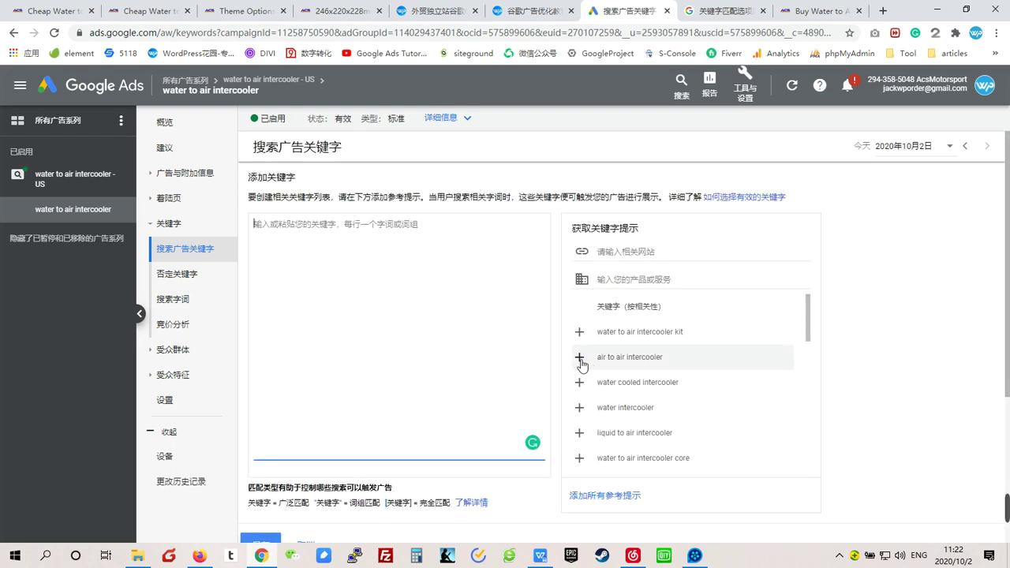
{"action": "left_click", "coordinate": [580, 407]}
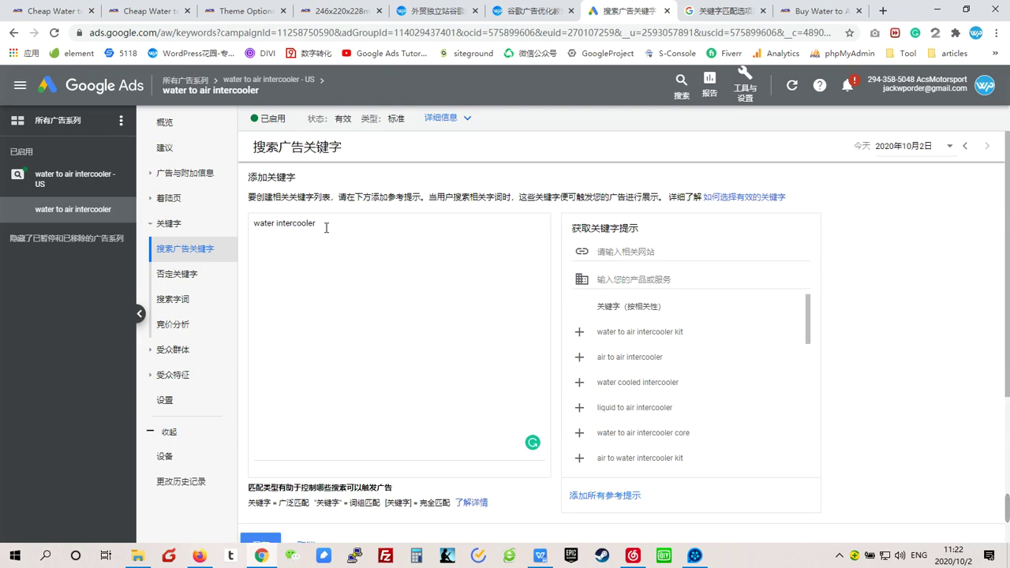
View the 246x220x228mm aluminum water intercooler product page for the keyword, and return to the keyword list in Google Ads
{"action": "left_click_drag", "start_coordinate": [321, 225], "coordinate": [255, 232]}
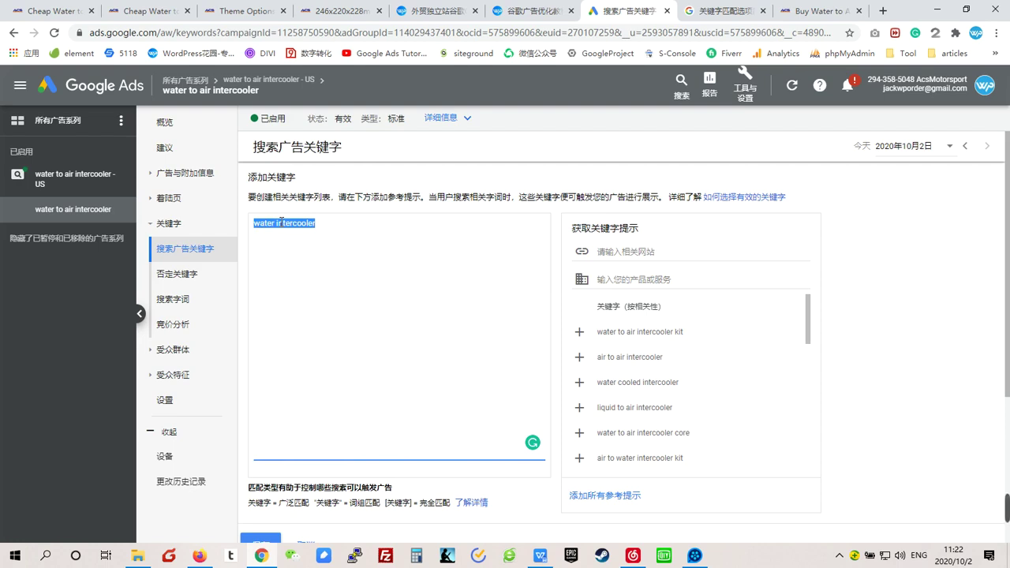
{"action": "left_click", "coordinate": [337, 13]}
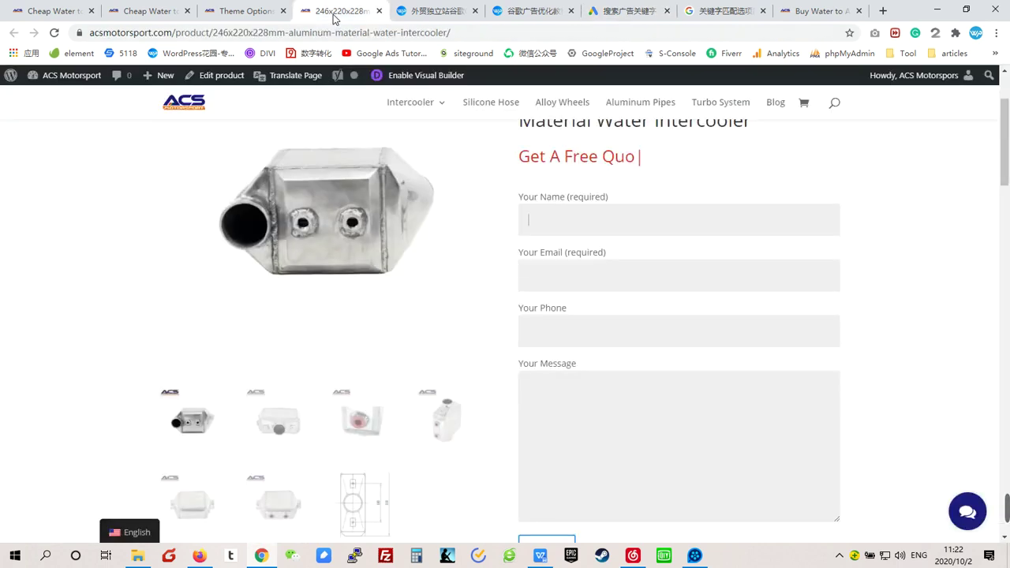
{"action": "left_click", "coordinate": [699, 9]}
{"action": "left_click", "coordinate": [627, 11]}
{"action": "left_click", "coordinate": [286, 267]}
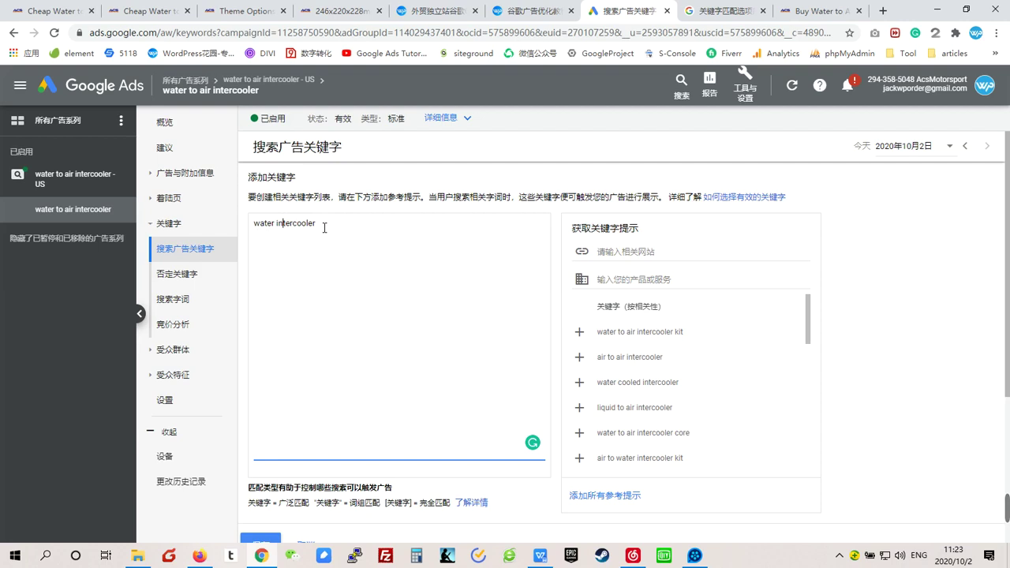
Check the form's match-type notation, and reread the WordPress article's Broad Match section, highlighting its heading and the sentence about the common beginner mistake
{"action": "scroll", "coordinate": [324, 228], "scroll_direction": "down", "scroll_amount": 3}
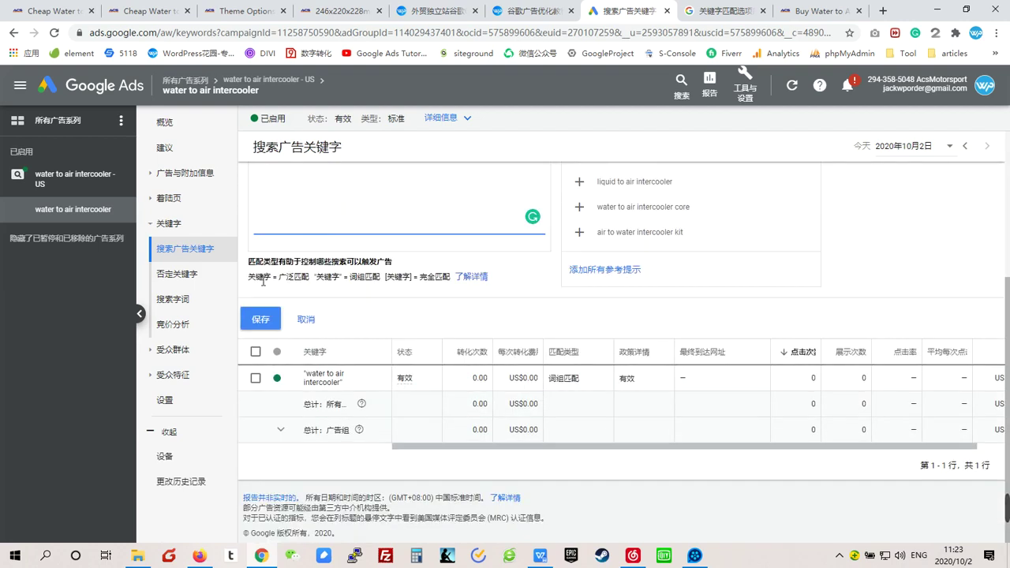
{"action": "left_click", "coordinate": [529, 11]}
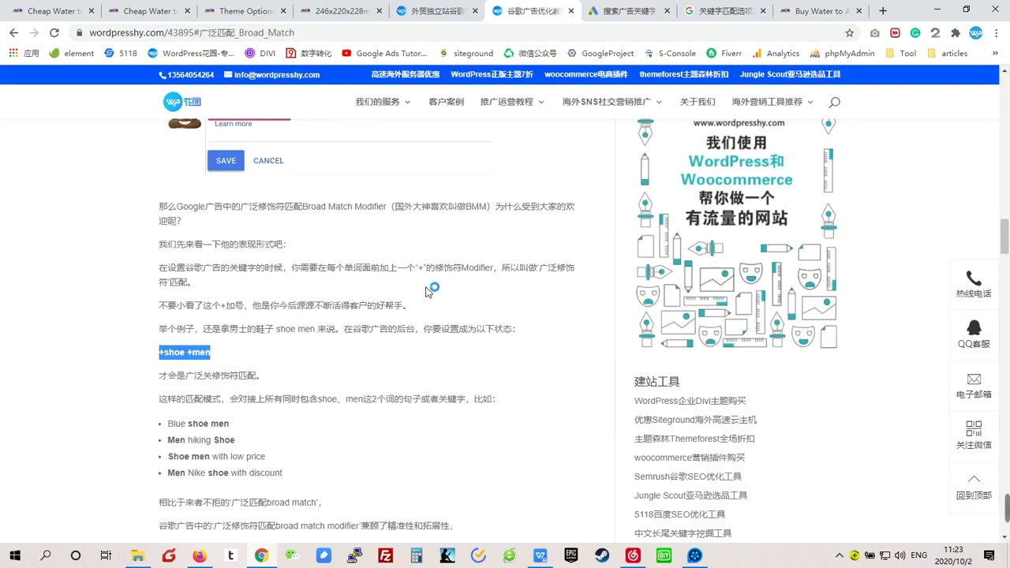
{"action": "scroll", "coordinate": [342, 335], "scroll_direction": "down", "scroll_amount": 4}
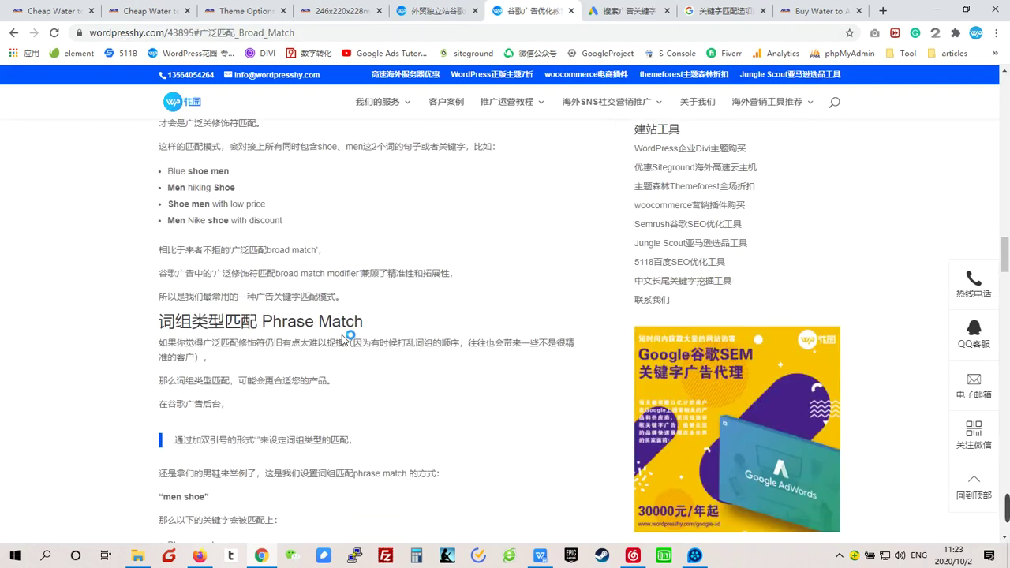
{"action": "scroll", "coordinate": [341, 335], "scroll_direction": "up", "scroll_amount": 8}
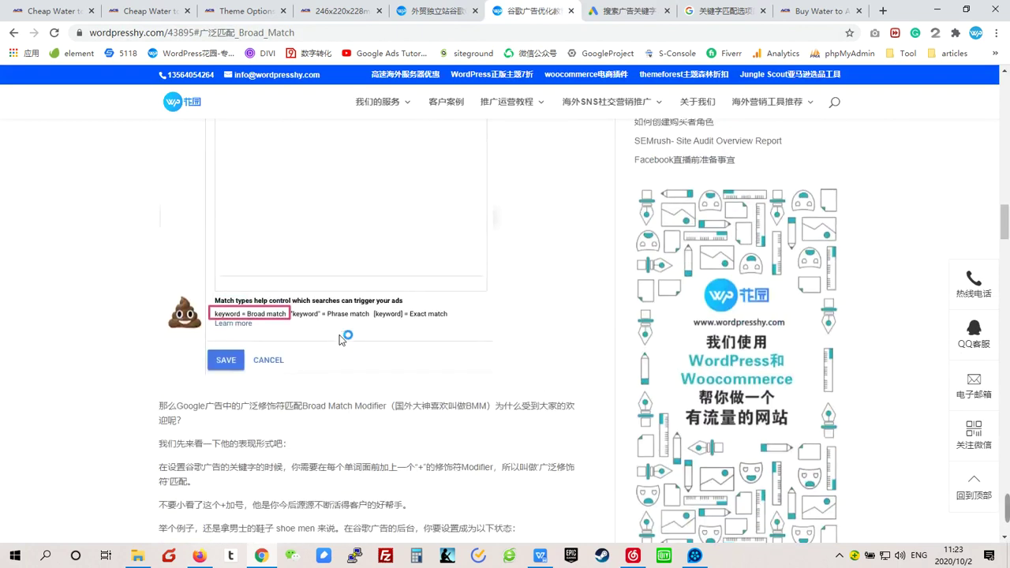
{"action": "scroll", "coordinate": [339, 339], "scroll_direction": "down", "scroll_amount": 5}
{"action": "scroll", "coordinate": [339, 339], "scroll_direction": "up", "scroll_amount": 2}
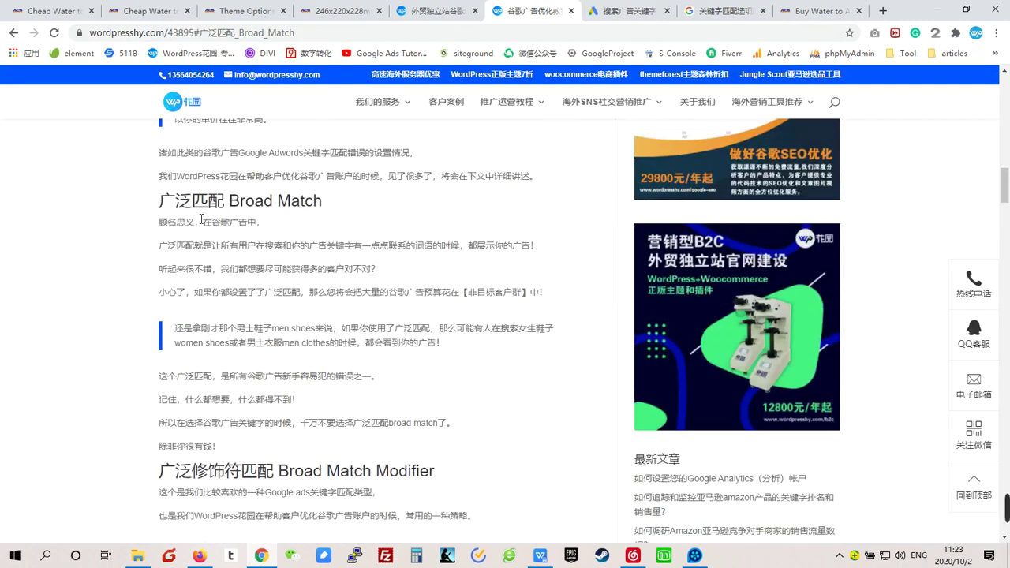
{"action": "left_click_drag", "start_coordinate": [158, 201], "coordinate": [327, 204]}
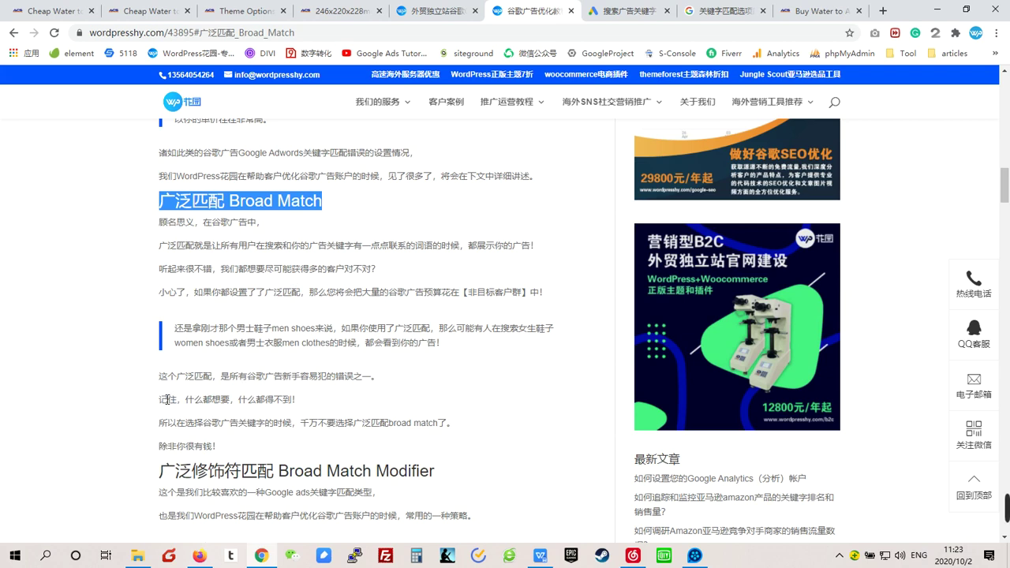
{"action": "left_click_drag", "start_coordinate": [159, 376], "coordinate": [379, 371]}
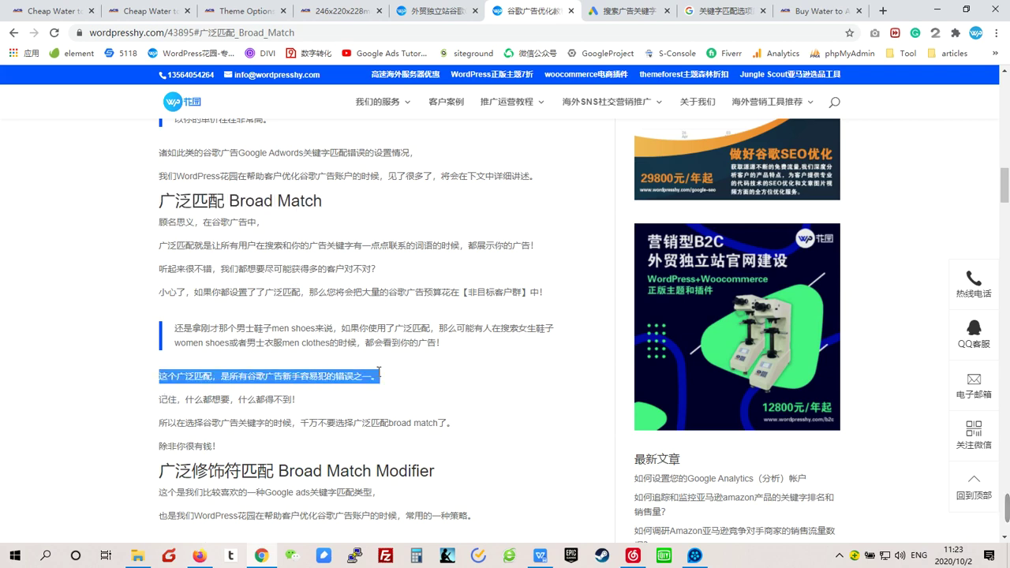
{"action": "scroll", "coordinate": [289, 370], "scroll_direction": "down", "scroll_amount": 3}
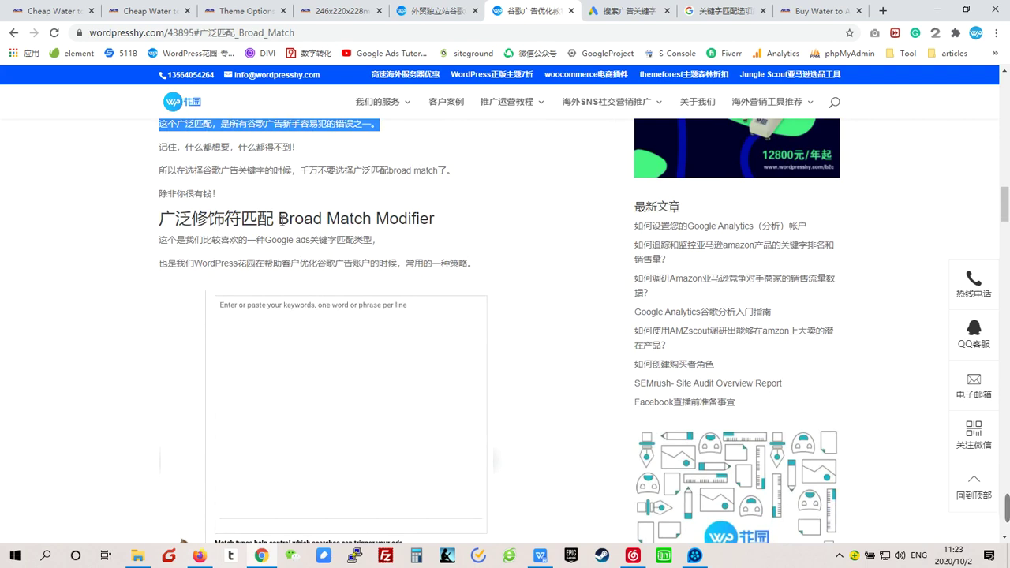
{"action": "scroll", "coordinate": [284, 221], "scroll_direction": "down", "scroll_amount": 1}
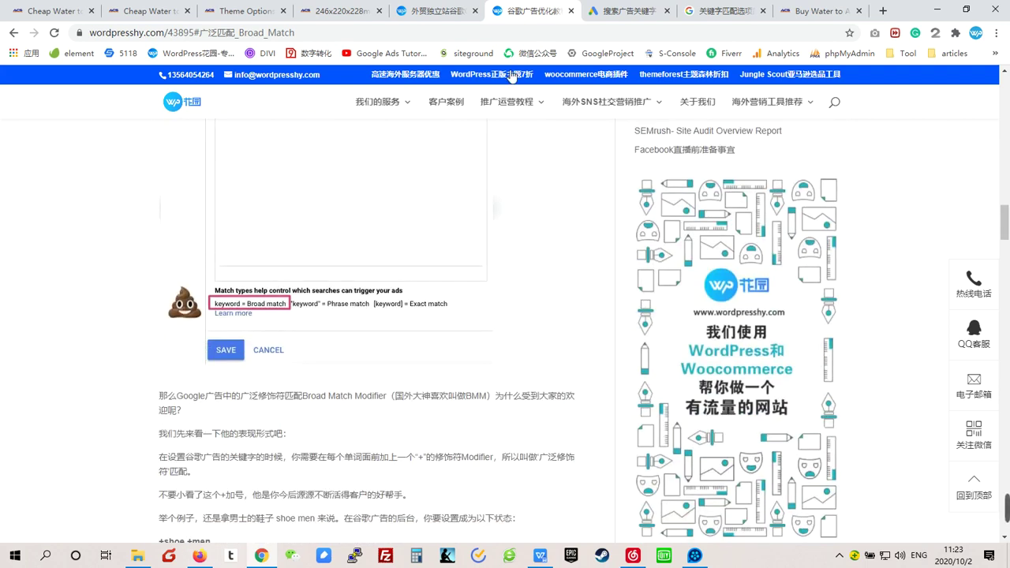
Return to the keyword list in Google Ads and change "water intercooler" to the broad match modifier form "+water +intercooler"
{"action": "left_click", "coordinate": [740, 13]}
{"action": "left_click", "coordinate": [672, 12]}
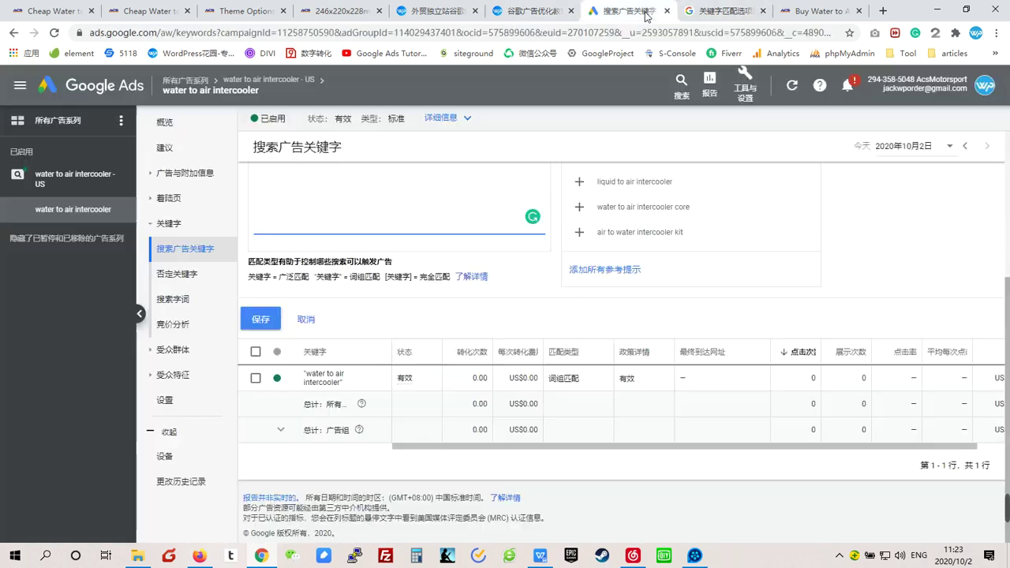
{"action": "left_click", "coordinate": [330, 231]}
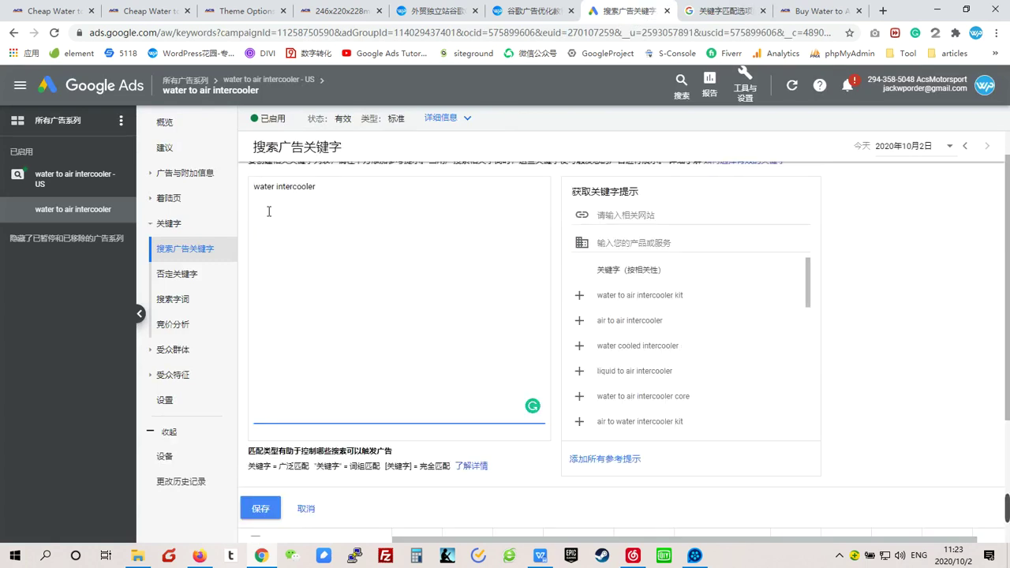
{"action": "type", "text": "+"}
{"action": "type", "text": "+"}
Switch to the WordPress article and review how its Broad Match Modifier section writes the "+shoe +men" example
{"action": "left_click", "coordinate": [545, 11]}
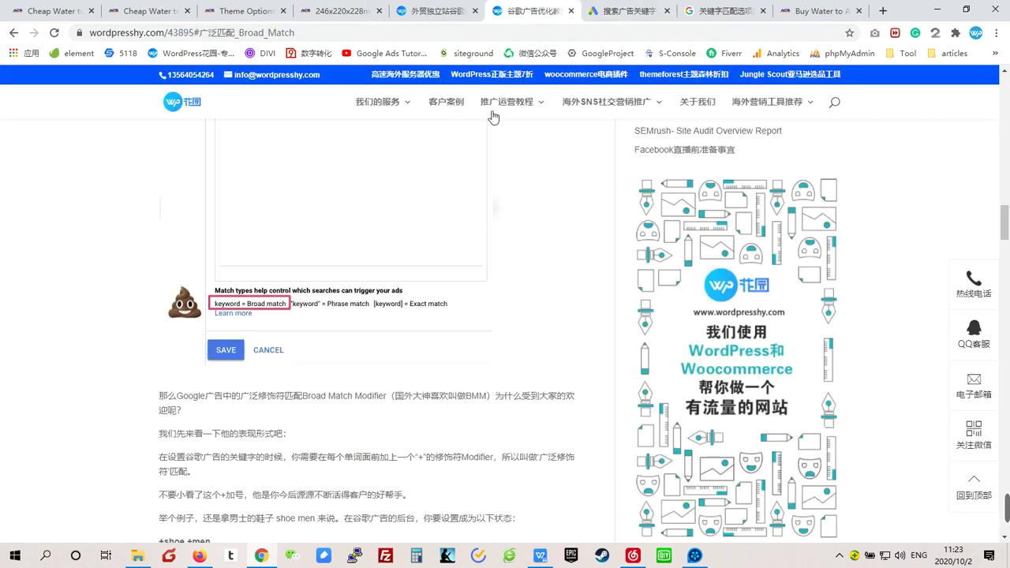
{"action": "scroll", "coordinate": [344, 367], "scroll_direction": "down", "scroll_amount": 6}
{"action": "scroll", "coordinate": [344, 367], "scroll_direction": "up", "scroll_amount": 15}
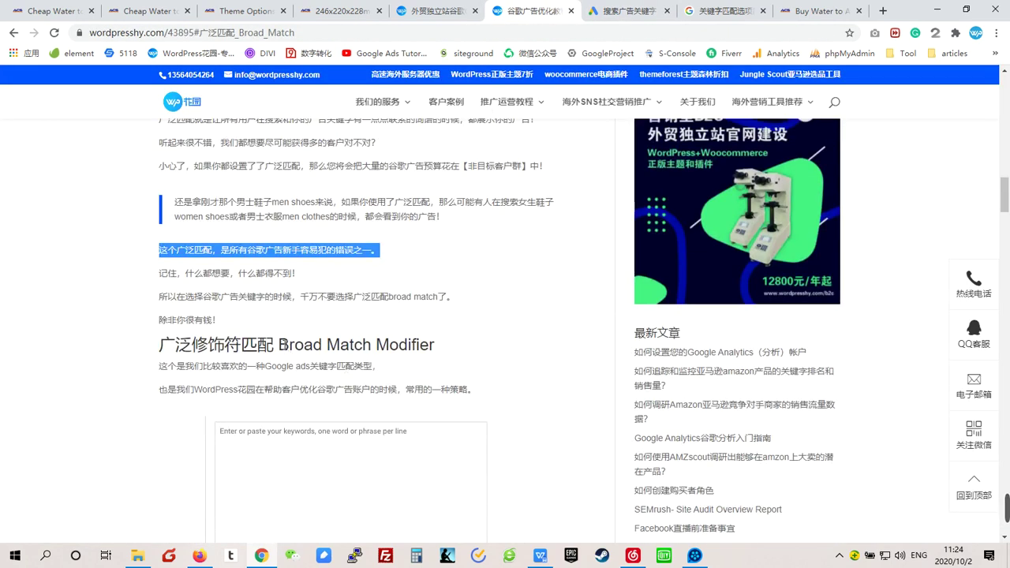
{"action": "scroll", "coordinate": [278, 344], "scroll_direction": "down", "scroll_amount": 8}
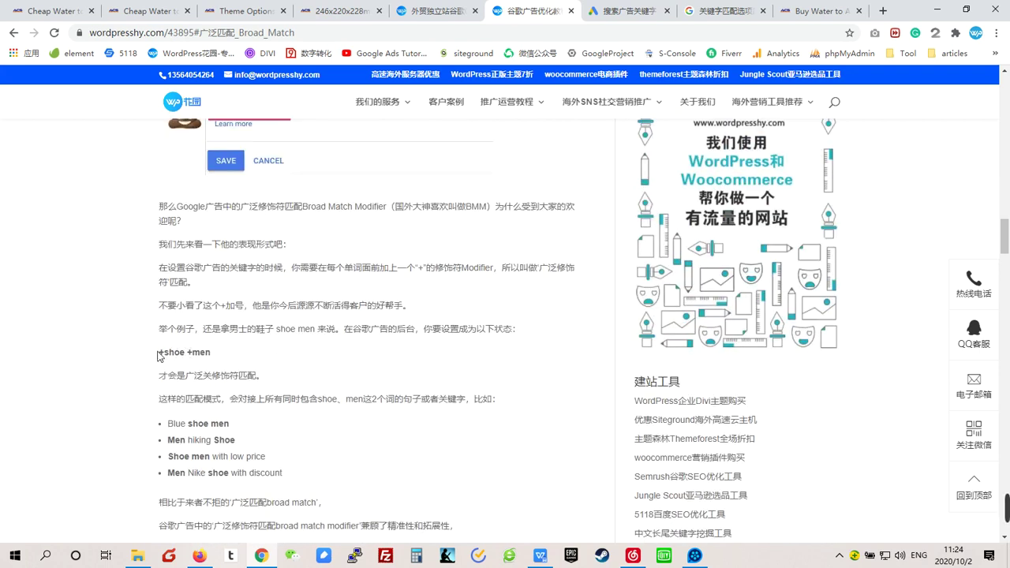
{"action": "left_click_drag", "start_coordinate": [159, 356], "coordinate": [219, 356]}
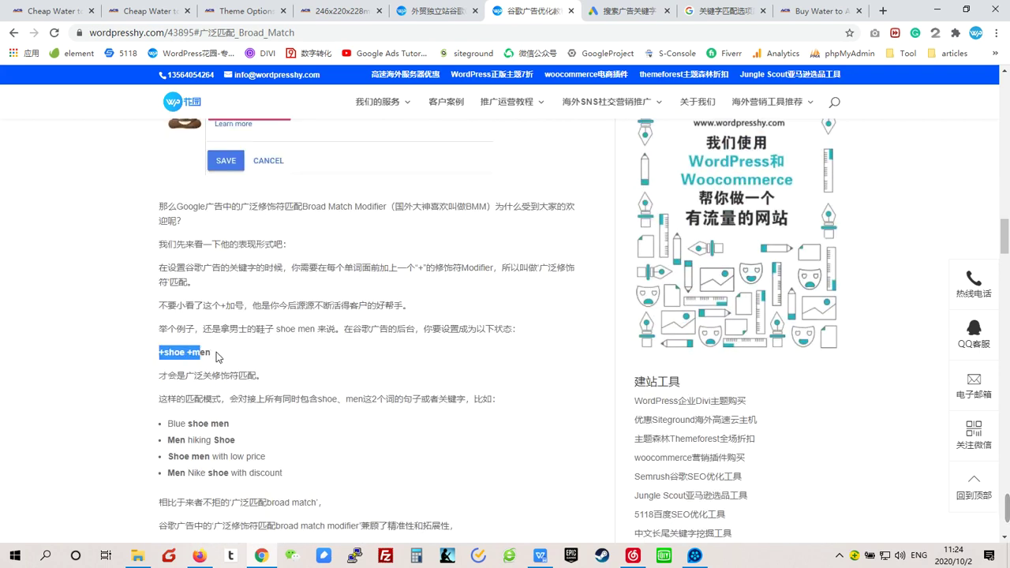
{"action": "left_click", "coordinate": [263, 358]}
{"action": "scroll", "coordinate": [263, 358], "scroll_direction": "down", "scroll_amount": 2}
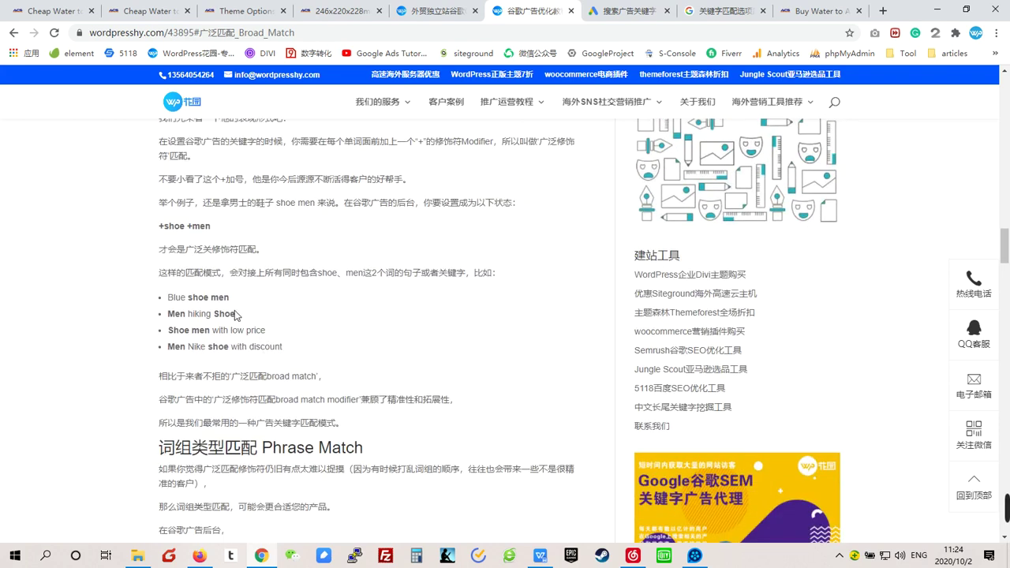
Compare the words in "+shoe +men" with the article's sample matching searches, and browse from Broad Match to the Phrase Match section
{"action": "left_click_drag", "start_coordinate": [165, 227], "coordinate": [189, 226]}
{"action": "double_click", "coordinate": [203, 227]}
{"action": "left_click_drag", "start_coordinate": [174, 314], "coordinate": [226, 347]}
{"action": "scroll", "coordinate": [287, 384], "scroll_direction": "down", "scroll_amount": 1}
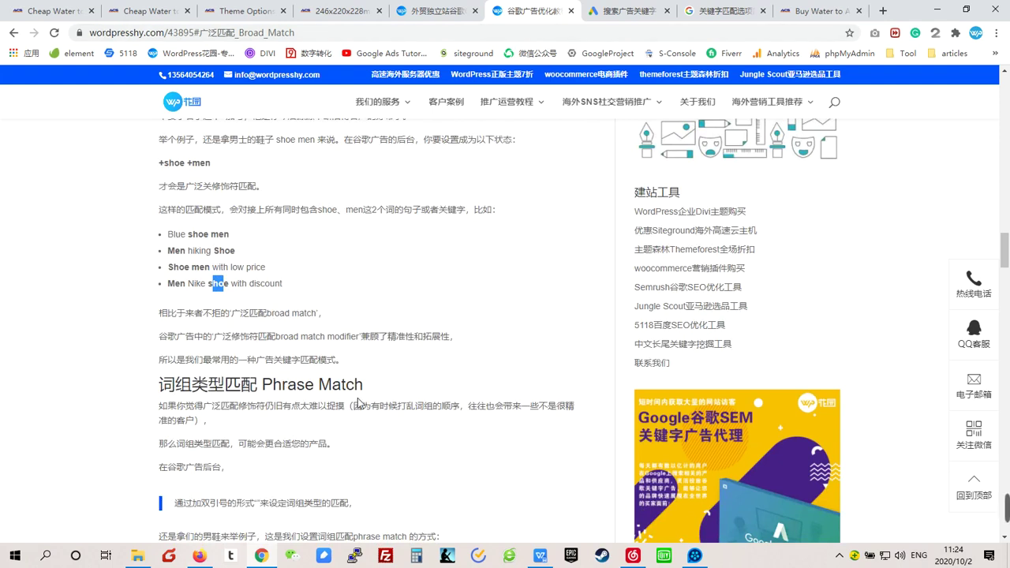
{"action": "scroll", "coordinate": [342, 404], "scroll_direction": "up", "scroll_amount": 10}
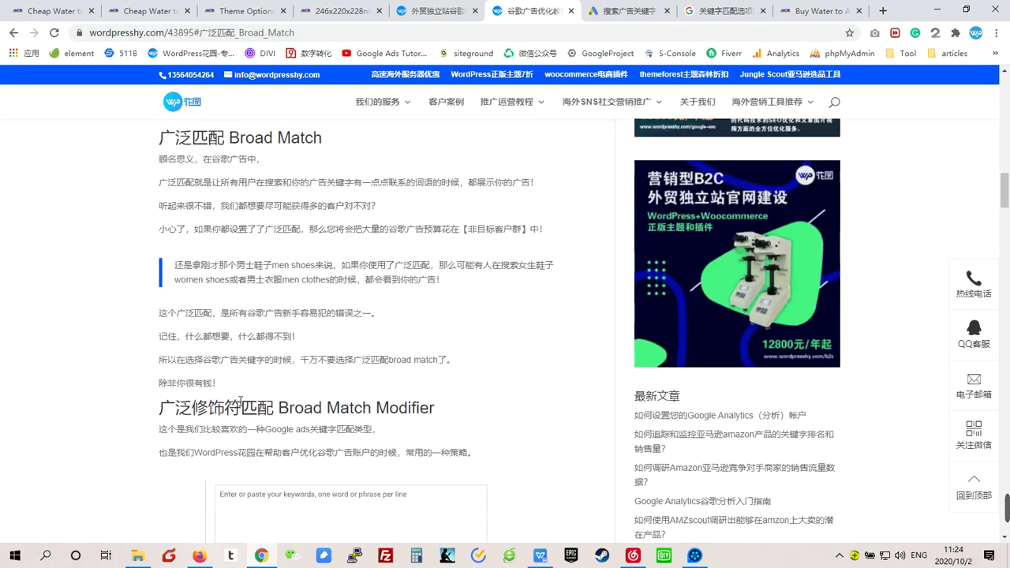
{"action": "scroll", "coordinate": [287, 407], "scroll_direction": "down", "scroll_amount": 10}
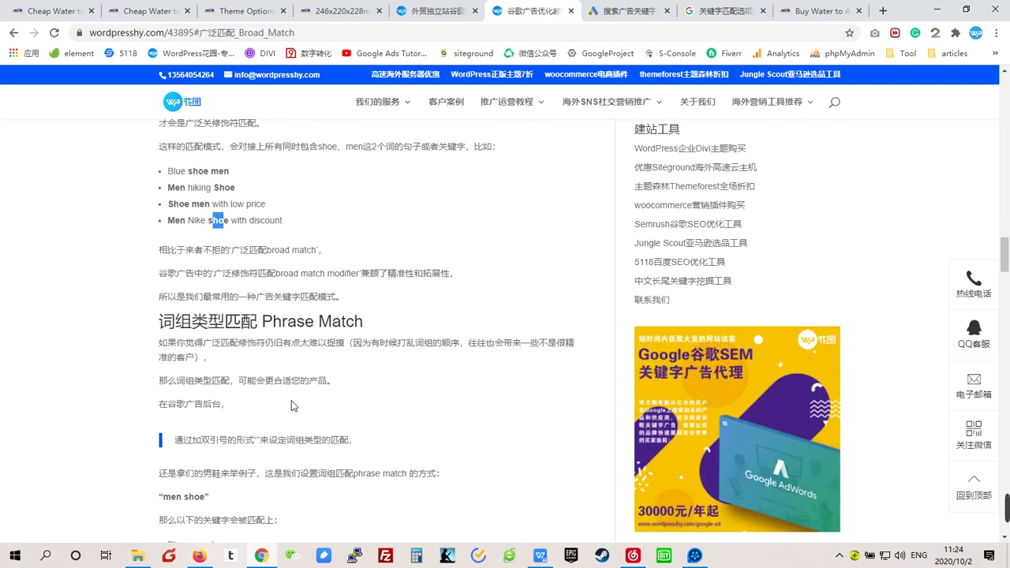
In the Google Ads keyword list, add the suggested keyword "liquid to air intercooler", separated from "+water +intercooler" by a blank line
{"action": "left_click", "coordinate": [625, 11]}
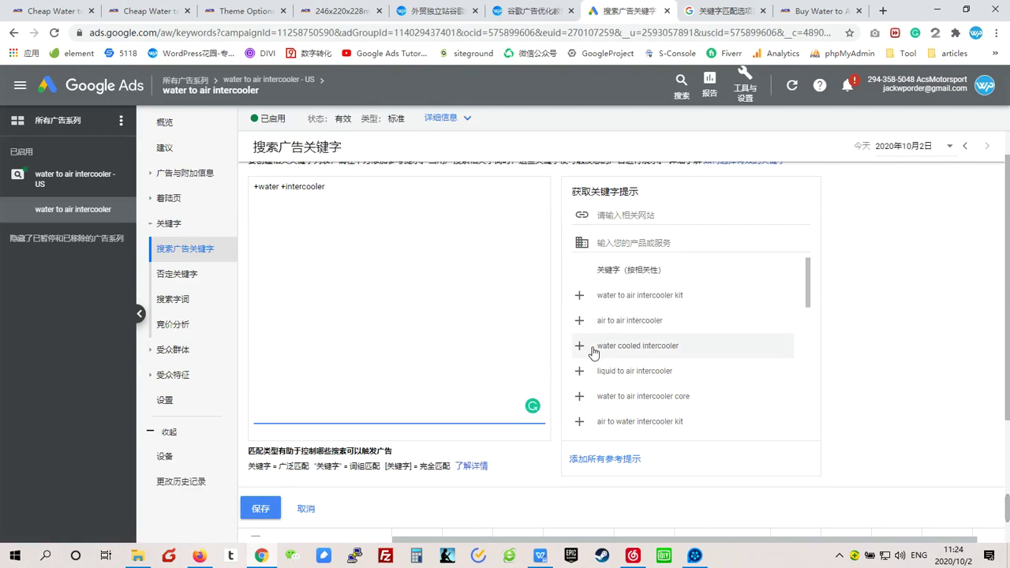
{"action": "left_click", "coordinate": [582, 371]}
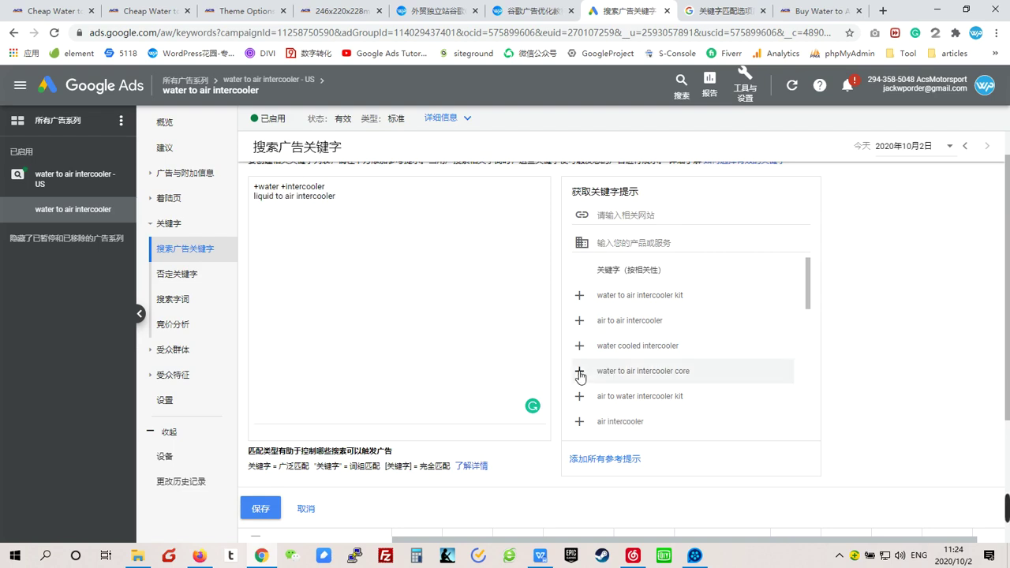
{"action": "left_click", "coordinate": [341, 189]}
{"action": "key", "text": "Return"}
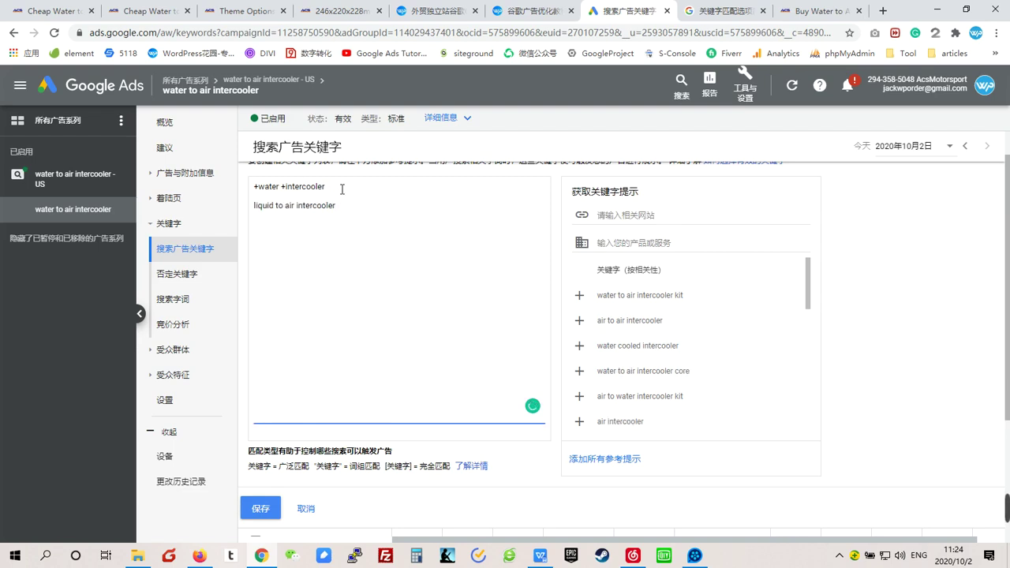
{"action": "key", "text": "Delete"}
Enclose the keyword liquid to air intercooler in double quotation marks to make it a phrase match
{"action": "left_click", "coordinate": [345, 205]}
{"action": "left_click", "coordinate": [255, 205]}
{"action": "type", "text": "\""}
{"action": "left_click", "coordinate": [261, 207], "text": "shift"}
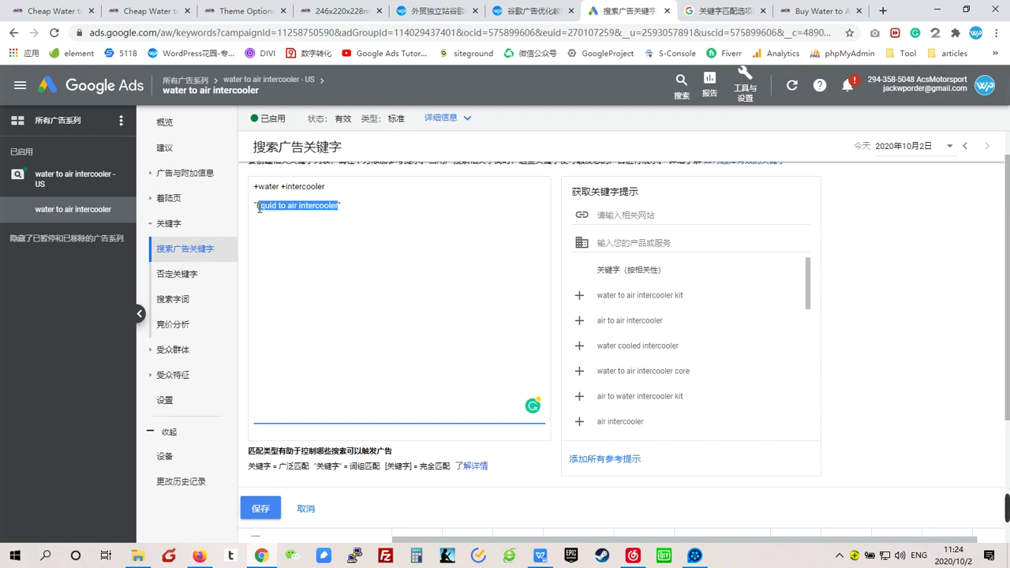
{"action": "left_click", "coordinate": [376, 238]}
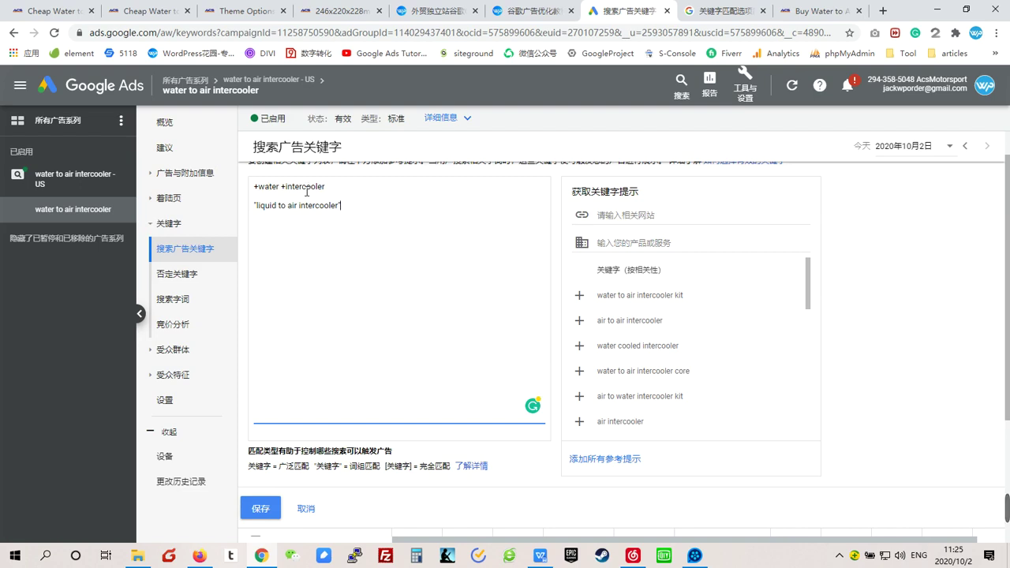
Read the WordPress article's Phrase Match section, comparing the matching and non-matching searches for the "men shoe" example
{"action": "left_click", "coordinate": [536, 11]}
{"action": "scroll", "coordinate": [322, 367], "scroll_direction": "down", "scroll_amount": 2}
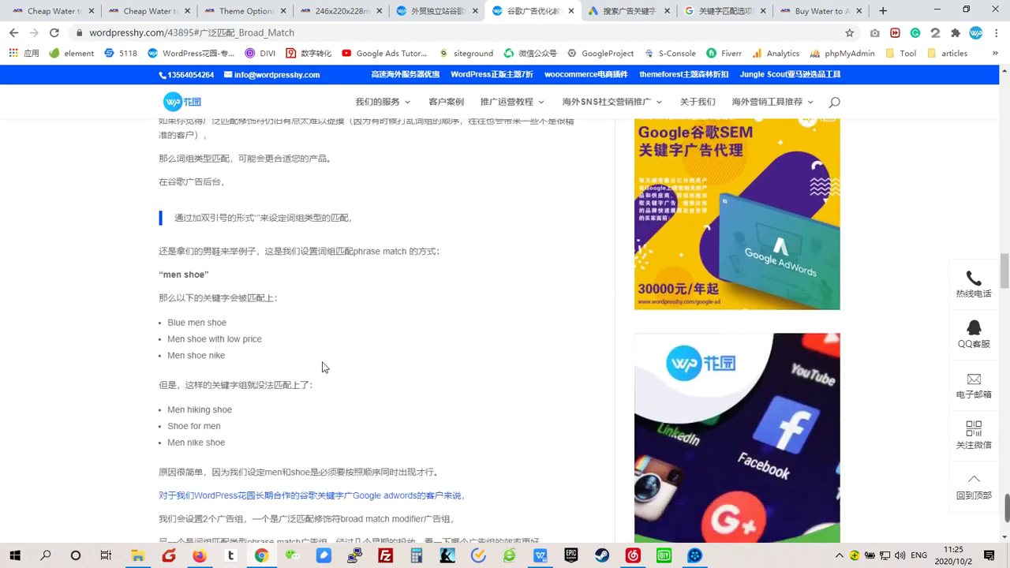
{"action": "scroll", "coordinate": [322, 365], "scroll_direction": "up", "scroll_amount": 1}
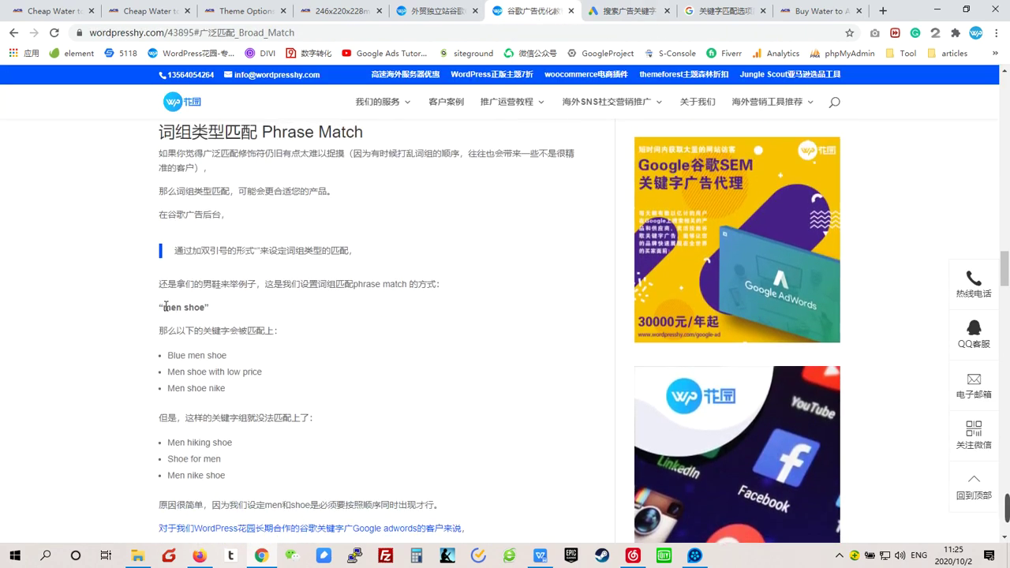
{"action": "left_click_drag", "start_coordinate": [163, 307], "coordinate": [281, 331]}
{"action": "scroll", "coordinate": [253, 359], "scroll_direction": "down", "scroll_amount": 1}
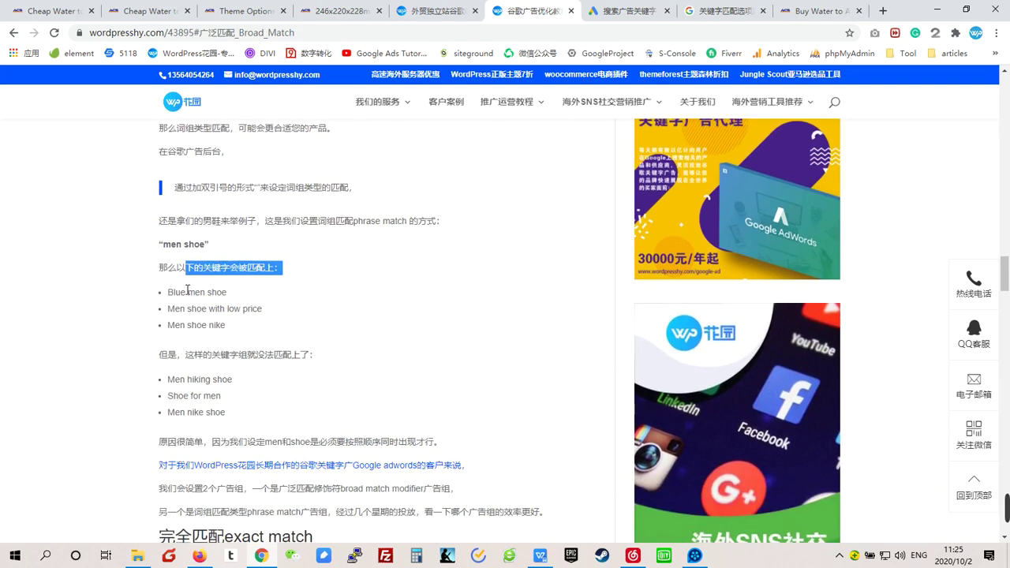
{"action": "left_click_drag", "start_coordinate": [186, 292], "coordinate": [167, 325]}
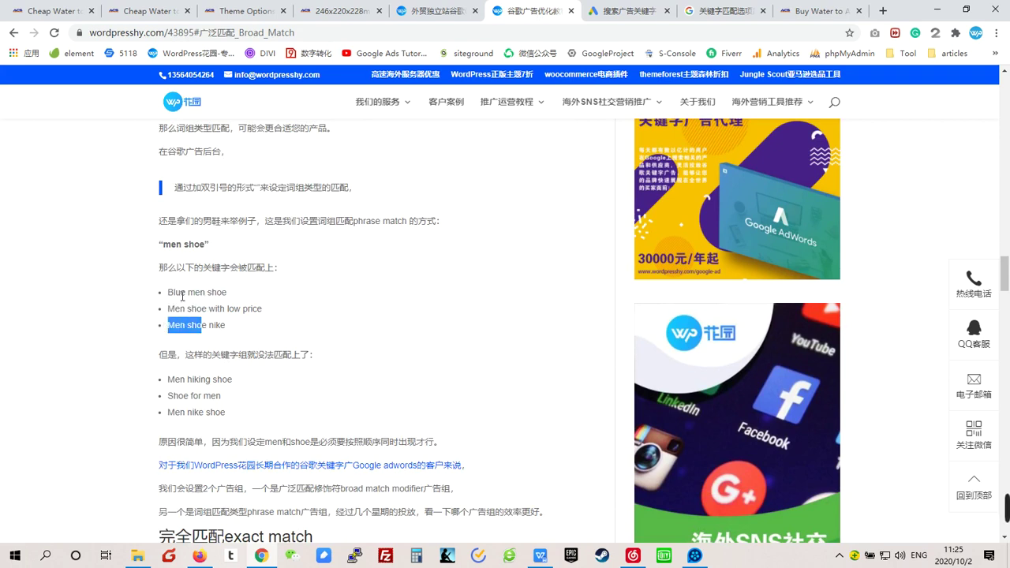
{"action": "left_click_drag", "start_coordinate": [190, 292], "coordinate": [262, 308]}
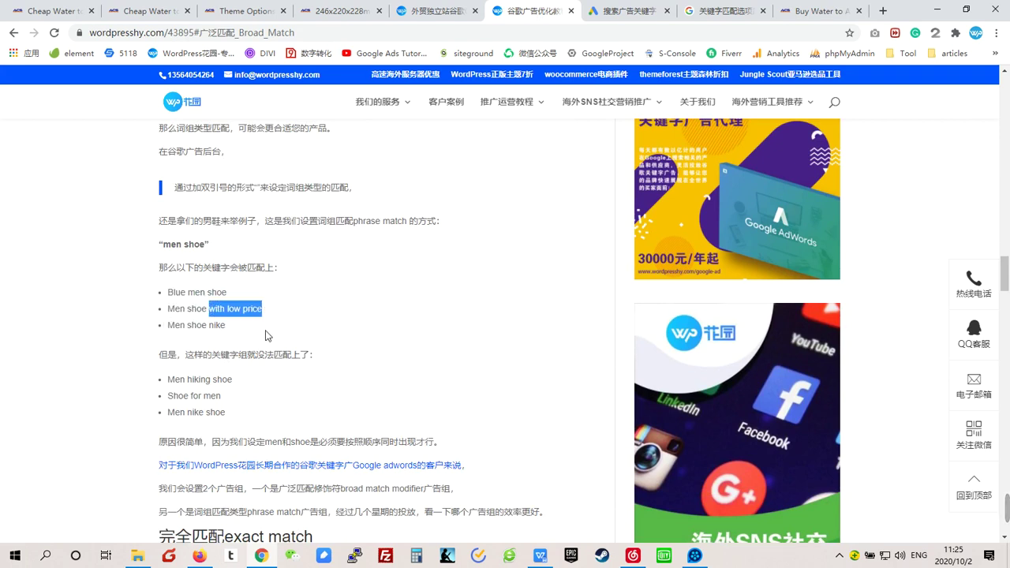
{"action": "scroll", "coordinate": [236, 332], "scroll_direction": "down", "scroll_amount": 1}
{"action": "left_click_drag", "start_coordinate": [169, 313], "coordinate": [178, 315]}
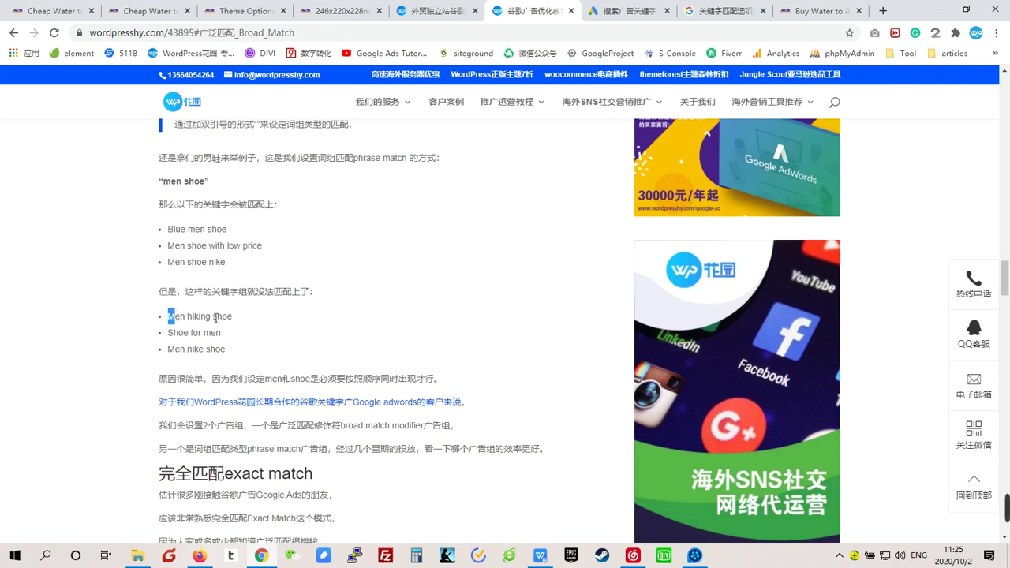
{"action": "left_click", "coordinate": [170, 321]}
{"action": "left_click_drag", "start_coordinate": [199, 317], "coordinate": [194, 316]}
Examine the phrase match and exact match rows of the Google Ads help summary table, highlighting the phrase match wording "且前后面还有其他字词"
{"action": "left_click", "coordinate": [719, 14]}
{"action": "scroll", "coordinate": [309, 352], "scroll_direction": "down", "scroll_amount": 2}
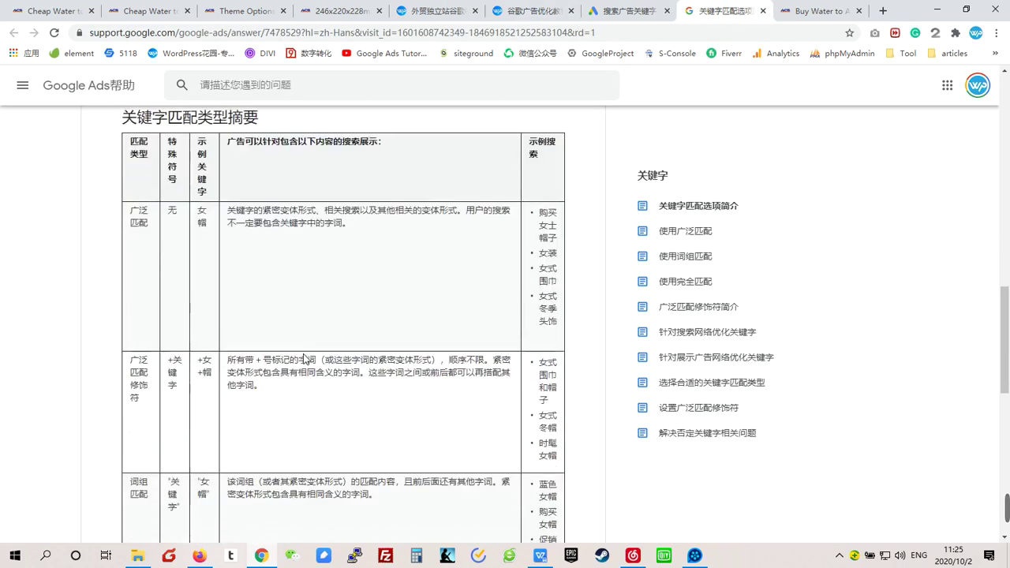
{"action": "scroll", "coordinate": [306, 359], "scroll_direction": "down", "scroll_amount": 2}
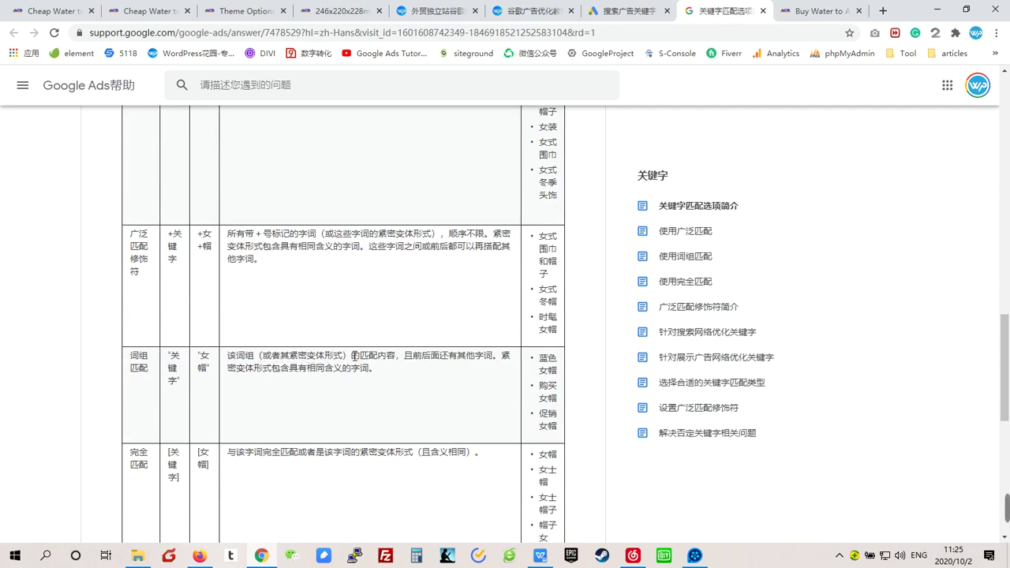
{"action": "left_click_drag", "start_coordinate": [406, 357], "coordinate": [492, 356]}
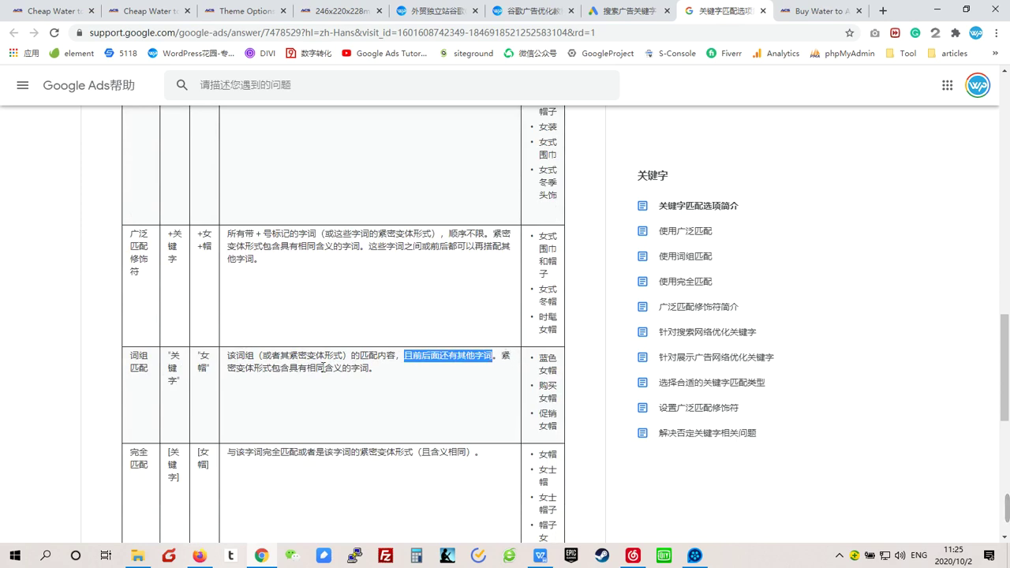
{"action": "scroll", "coordinate": [322, 367], "scroll_direction": "down", "scroll_amount": 1}
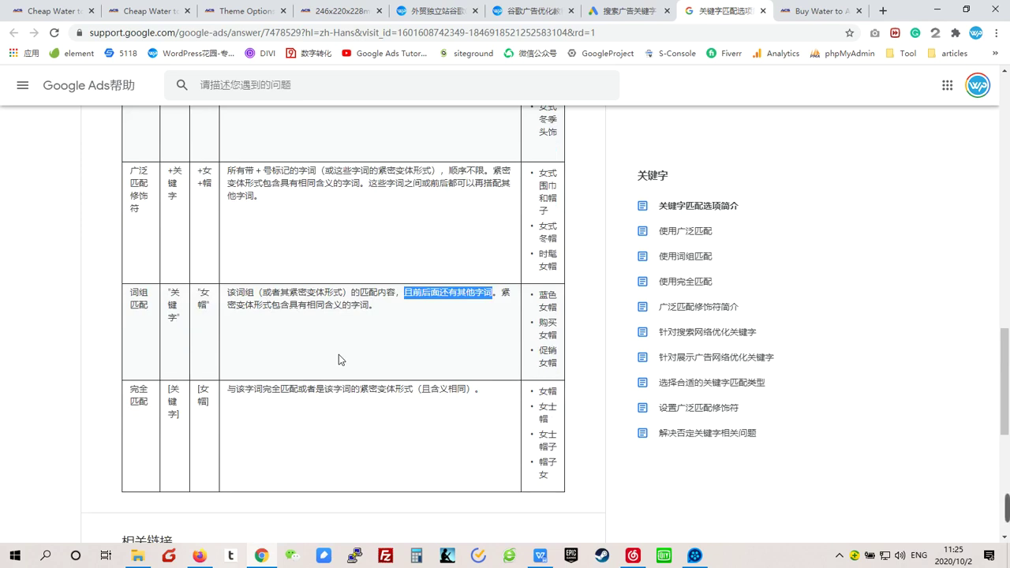
{"action": "scroll", "coordinate": [339, 355], "scroll_direction": "down", "scroll_amount": 3}
{"action": "scroll", "coordinate": [327, 345], "scroll_direction": "up", "scroll_amount": 2}
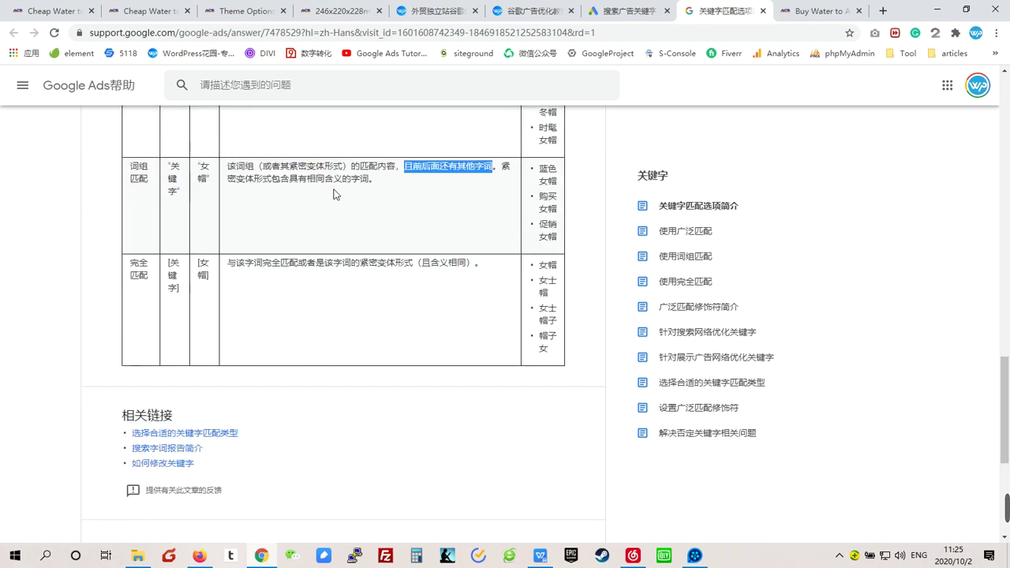
Review the WordPress article's non-matching phrase match searches and highlight the quotation-mark syntax for 词组匹配 beneath the Google Ads keyword list
{"action": "left_click", "coordinate": [627, 11]}
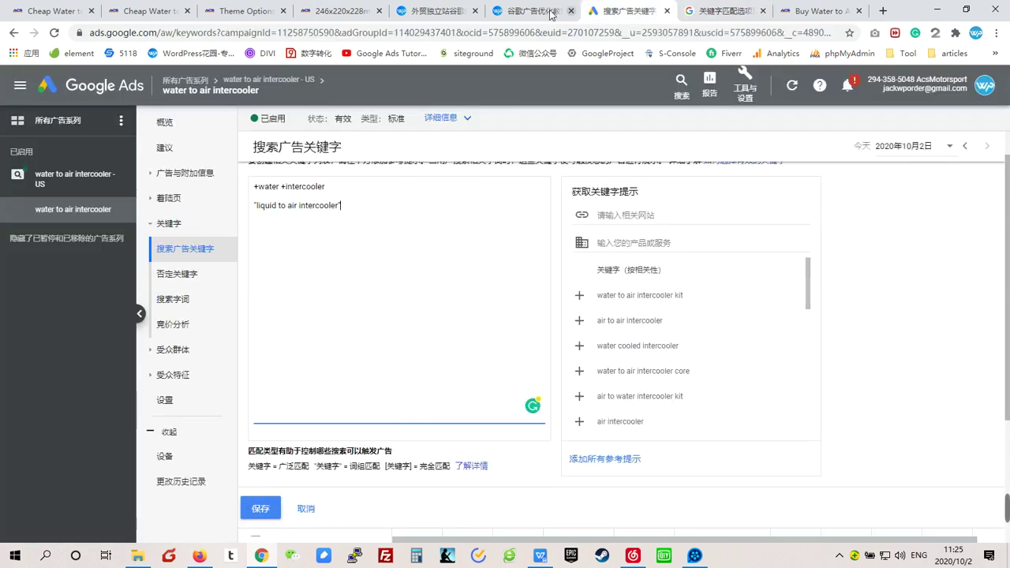
{"action": "left_click", "coordinate": [551, 15]}
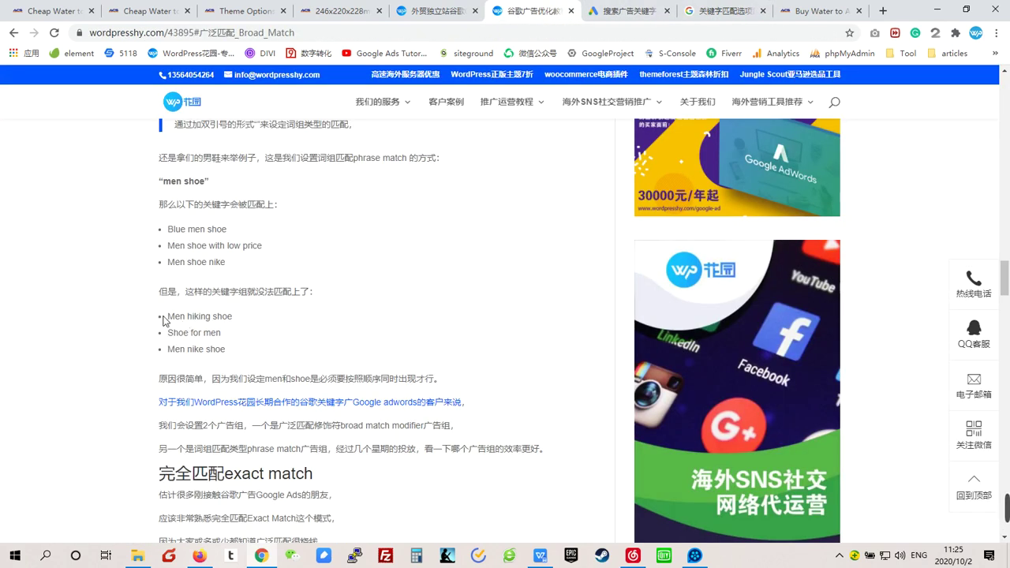
{"action": "left_click_drag", "start_coordinate": [163, 320], "coordinate": [226, 331]}
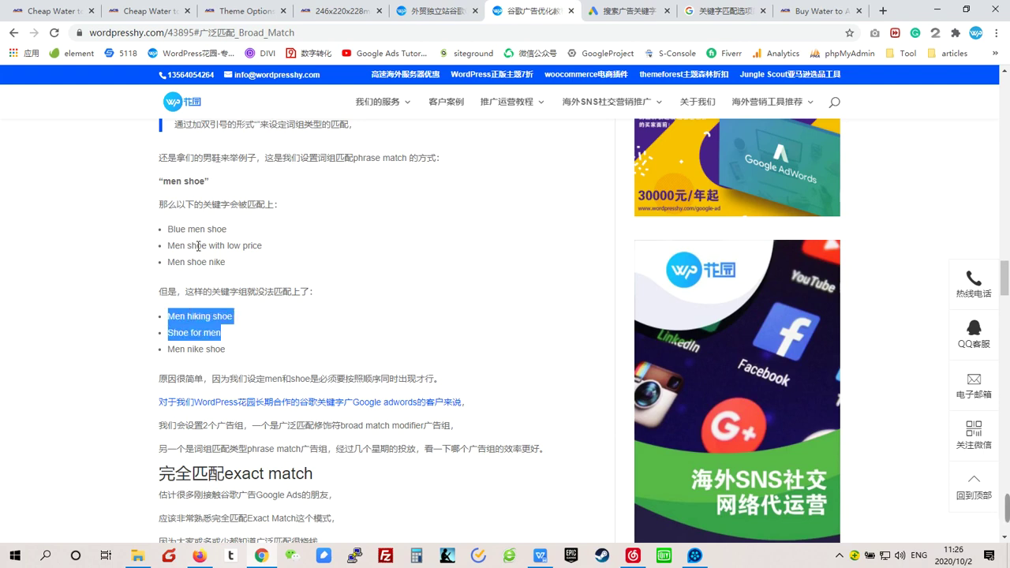
{"action": "scroll", "coordinate": [338, 285], "scroll_direction": "down", "scroll_amount": 3}
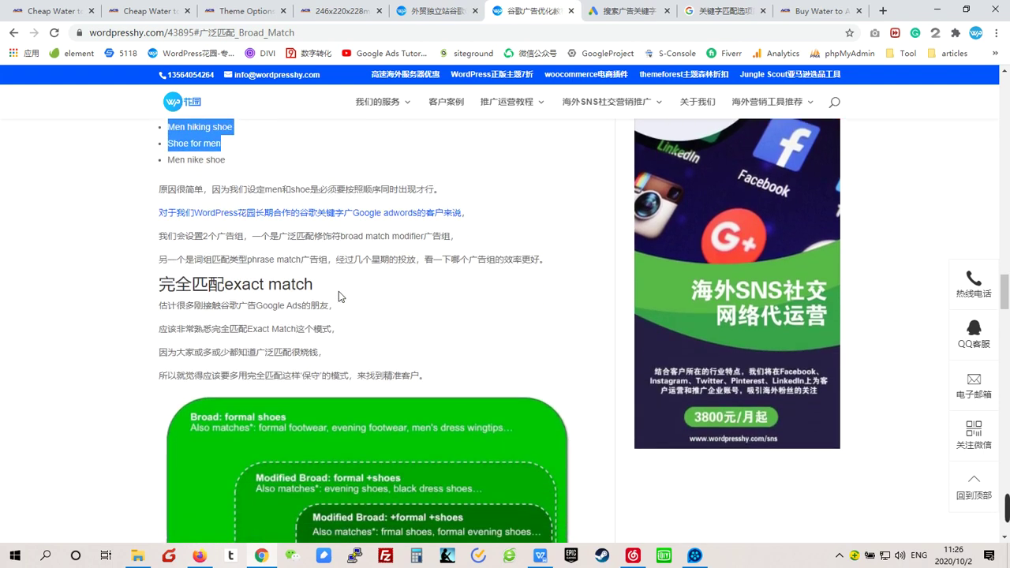
{"action": "left_click", "coordinate": [625, 8]}
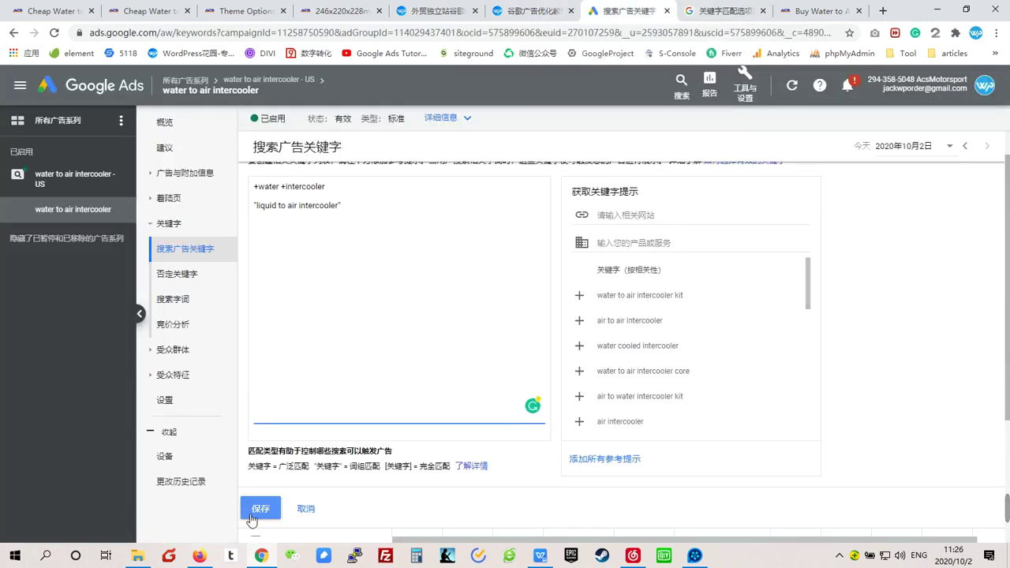
{"action": "left_click_drag", "start_coordinate": [314, 467], "coordinate": [382, 466]}
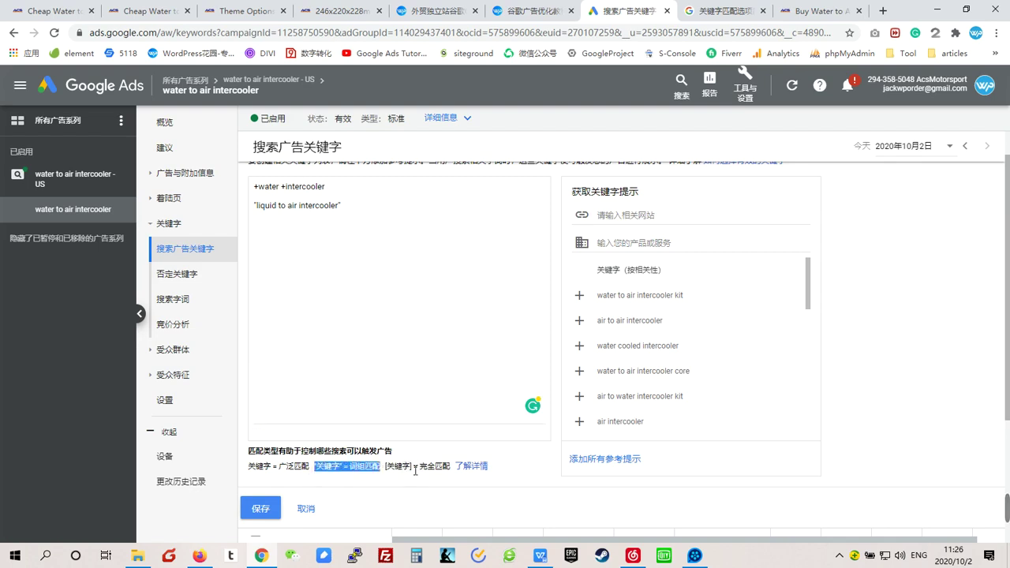
Add the suggested keyword "water to air intercooler core" on a new line and enclose it in square brackets as an exact match
{"action": "left_click", "coordinate": [330, 238]}
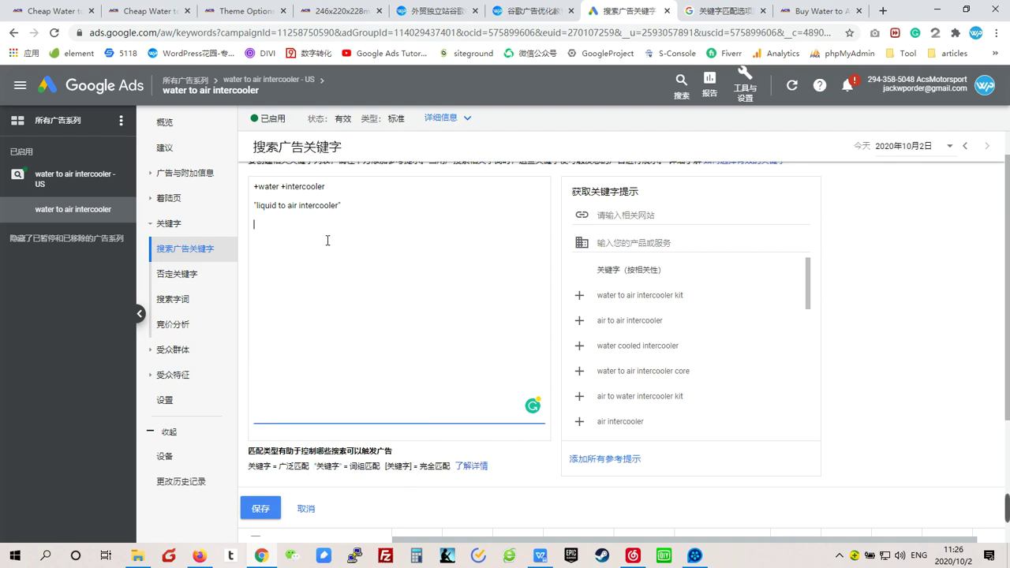
{"action": "left_click", "coordinate": [580, 371]}
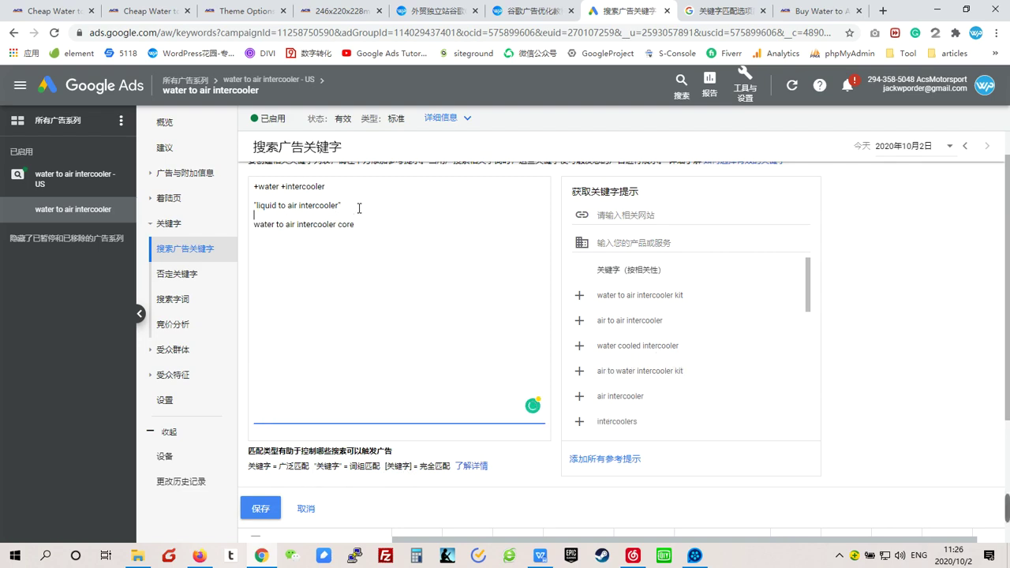
{"action": "left_click", "coordinate": [369, 225]}
{"action": "type", "text": "]"}
{"action": "left_click", "coordinate": [255, 225]}
{"action": "type", "text": "[["}
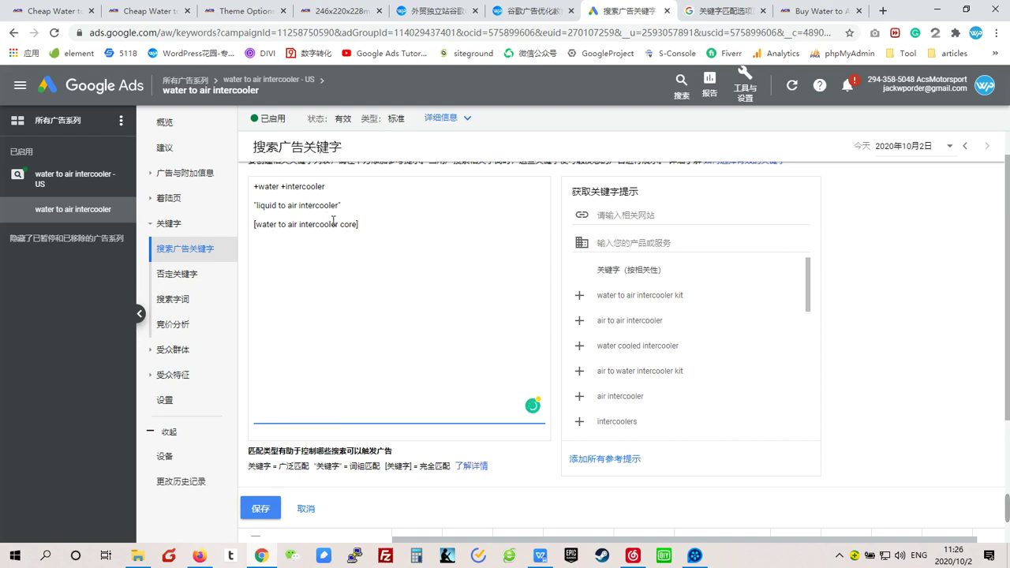
{"action": "left_click", "coordinate": [371, 228]}
{"action": "type", "text": "bbbb"}
Examine the article's match type diagram and the help table's exact match row, highlighting "与该字词完全匹配或者是该字词的紧密变体形式"
{"action": "left_click", "coordinate": [527, 14]}
{"action": "scroll", "coordinate": [375, 341], "scroll_direction": "down", "scroll_amount": 2}
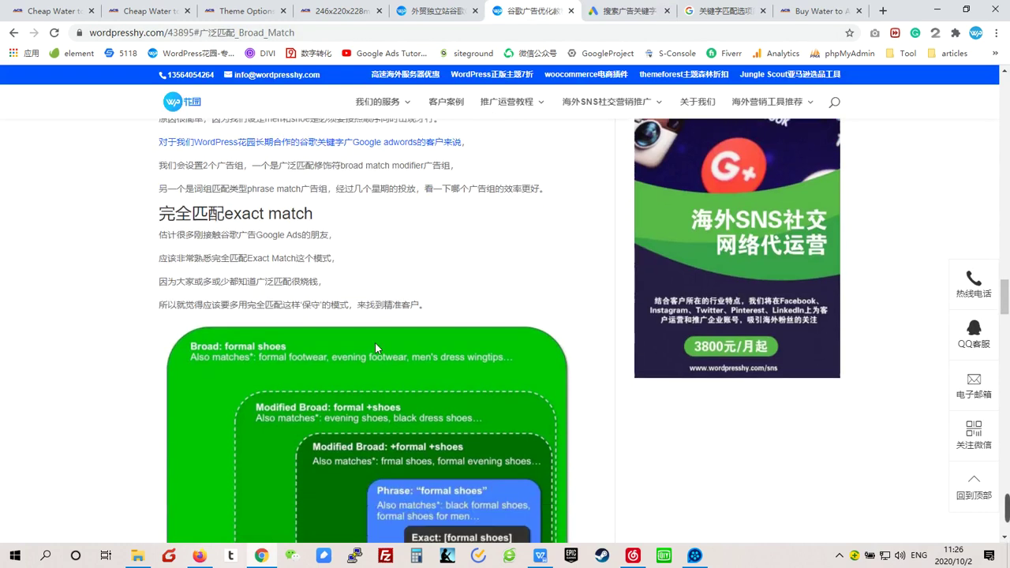
{"action": "scroll", "coordinate": [389, 300], "scroll_direction": "down", "scroll_amount": 1}
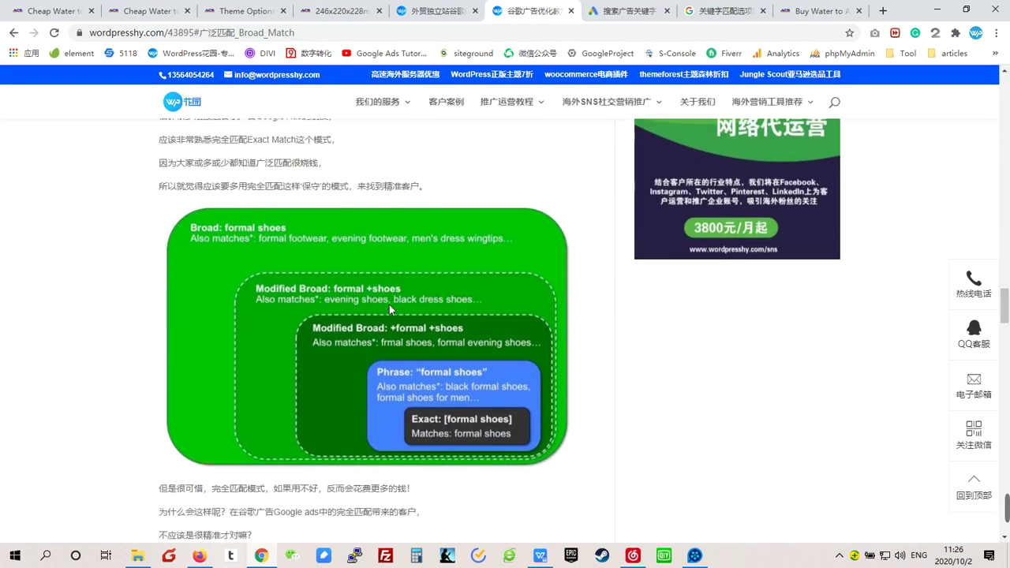
{"action": "left_click", "coordinate": [720, 15]}
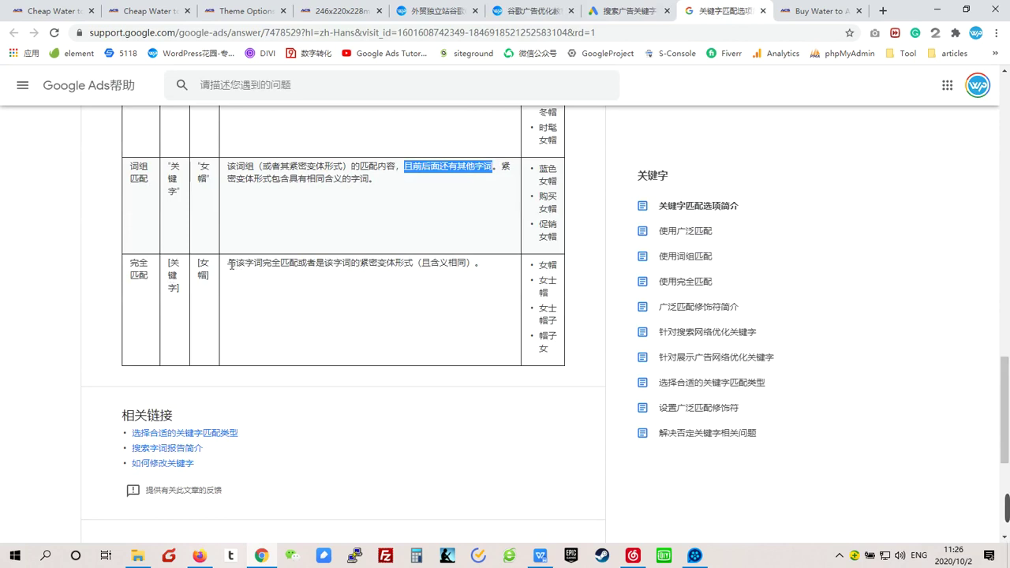
{"action": "left_click_drag", "start_coordinate": [231, 265], "coordinate": [414, 266]}
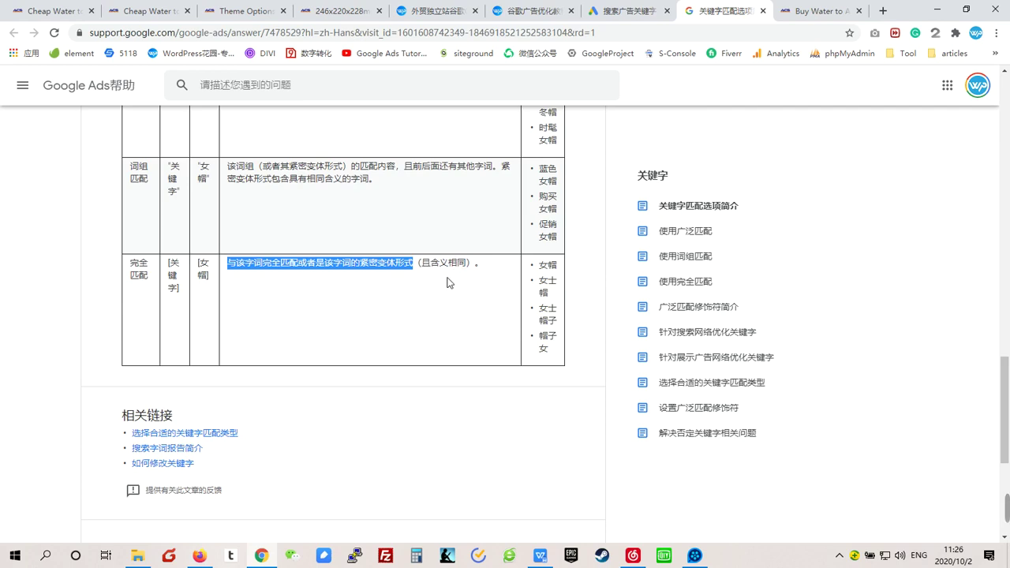
{"action": "left_click", "coordinate": [623, 11]}
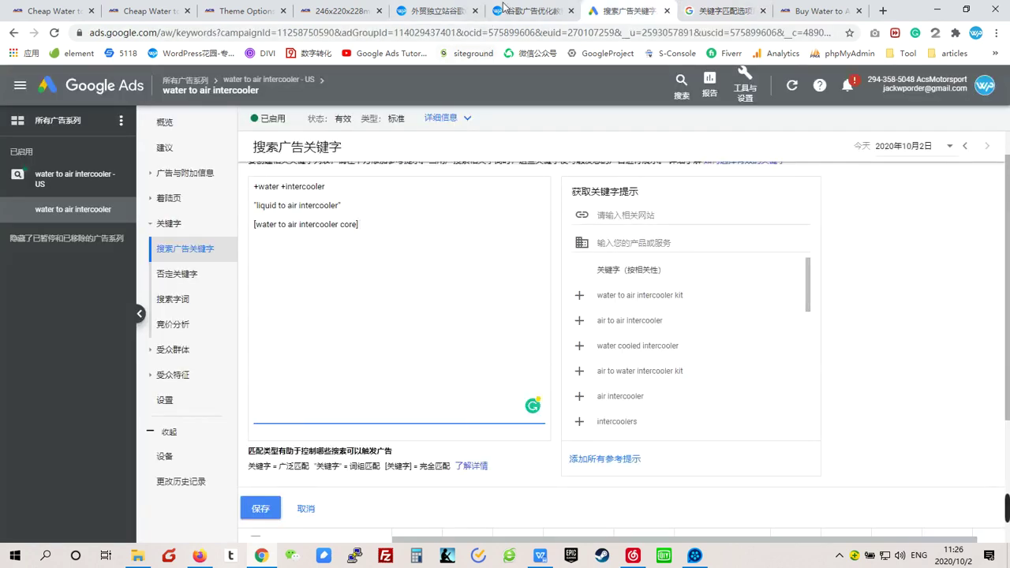
Read the WordPress article's exact match section, from the formal shoes diagram to the reasons about cost and customer traffic
{"action": "left_click", "coordinate": [505, 10]}
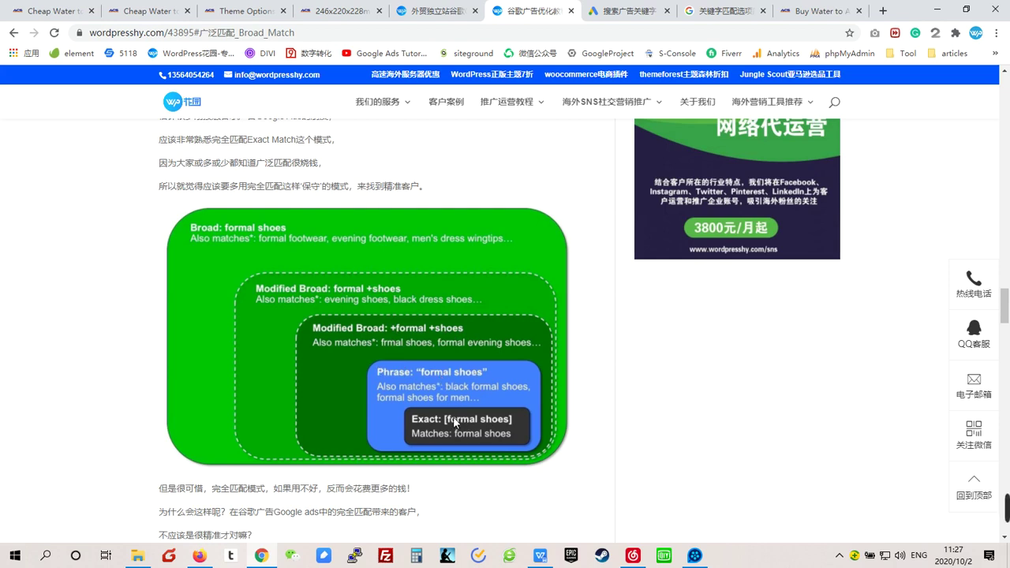
{"action": "scroll", "coordinate": [455, 423], "scroll_direction": "down", "scroll_amount": 3}
{"action": "scroll", "coordinate": [455, 423], "scroll_direction": "up", "scroll_amount": 2}
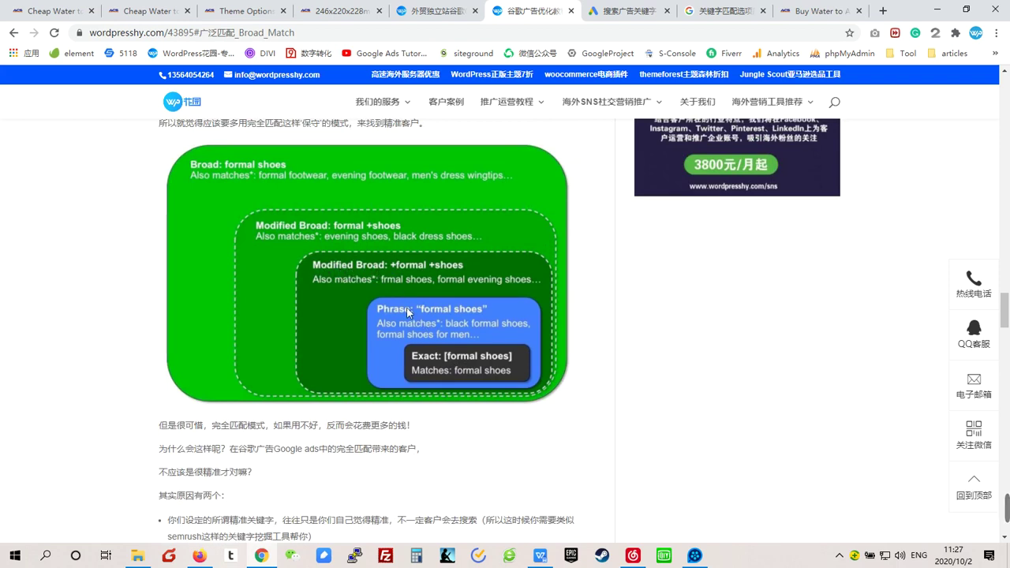
{"action": "scroll", "coordinate": [407, 313], "scroll_direction": "down", "scroll_amount": 1}
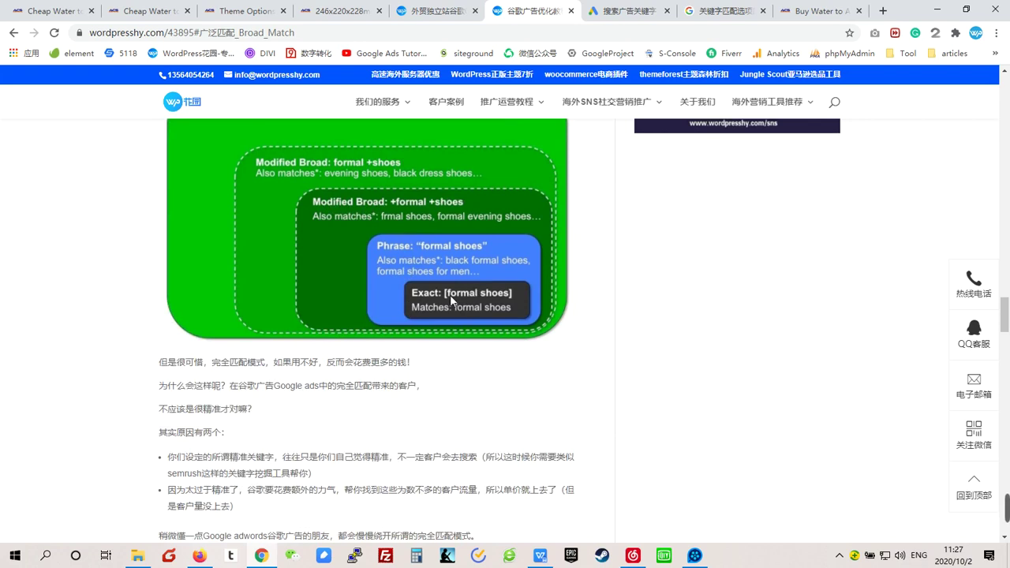
{"action": "scroll", "coordinate": [472, 300], "scroll_direction": "down", "scroll_amount": 2}
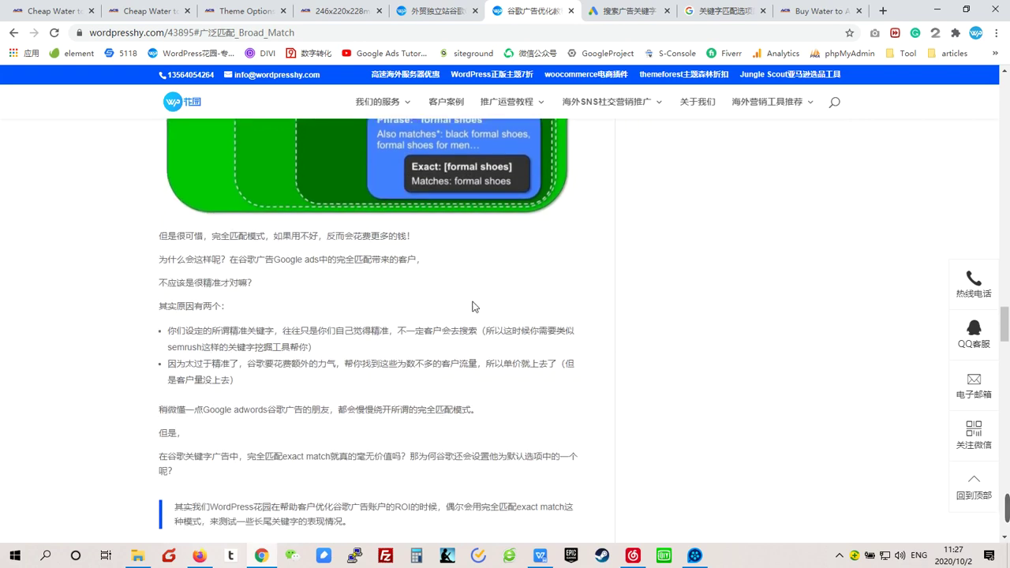
In the Google Ads keyword list, delete all the entered example keywords
{"action": "left_click", "coordinate": [619, 20]}
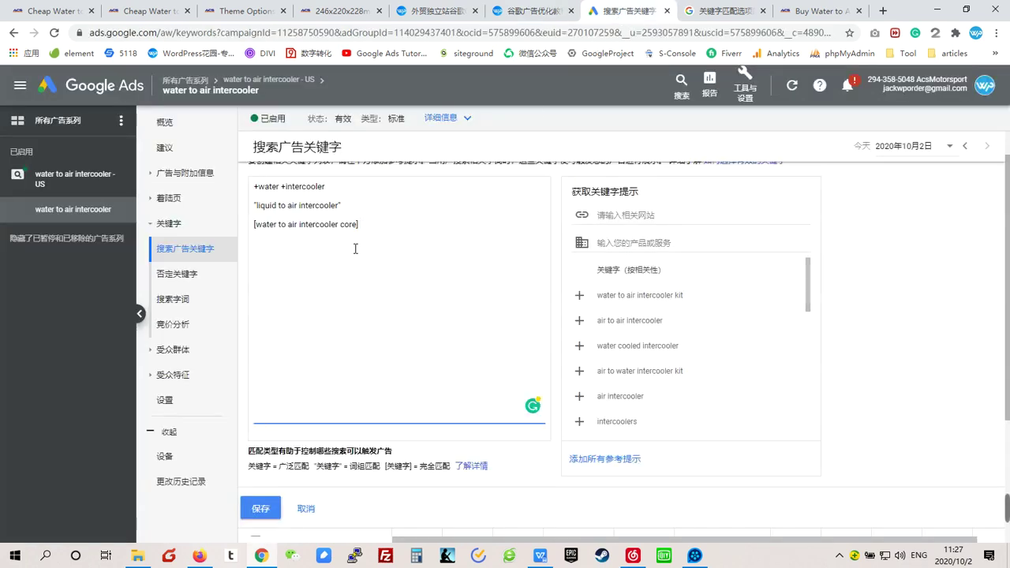
{"action": "scroll", "coordinate": [354, 248], "scroll_direction": "up", "scroll_amount": 1}
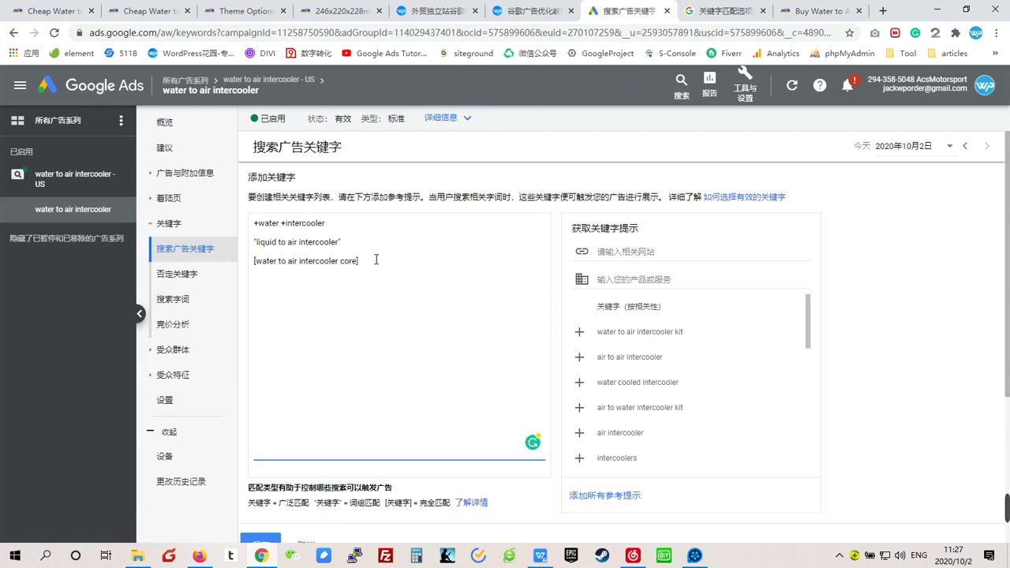
{"action": "left_click_drag", "start_coordinate": [377, 259], "coordinate": [254, 226]}
{"action": "key", "text": "BackSpace"}
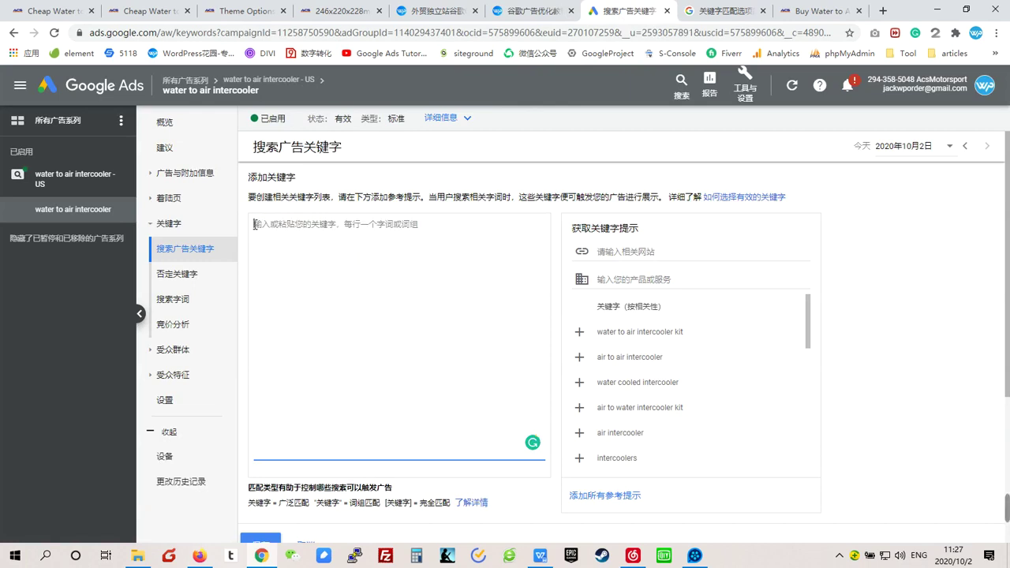
Add the suggested keywords water to air intercooler kit, air to air intercooler, water cooled intercooler, air intercooler and intercoolers
{"action": "left_click", "coordinate": [580, 333]}
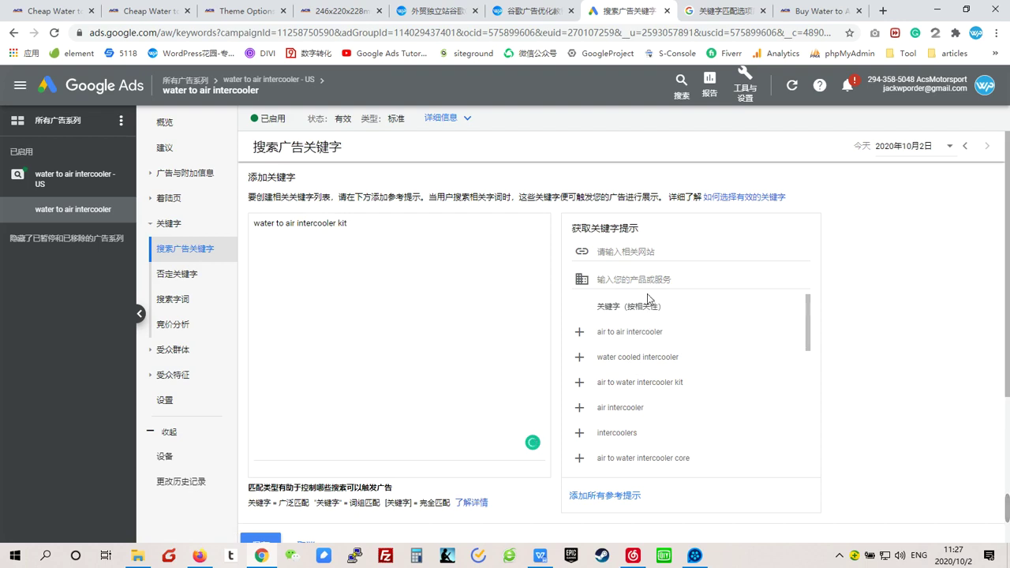
{"action": "left_click", "coordinate": [580, 336]}
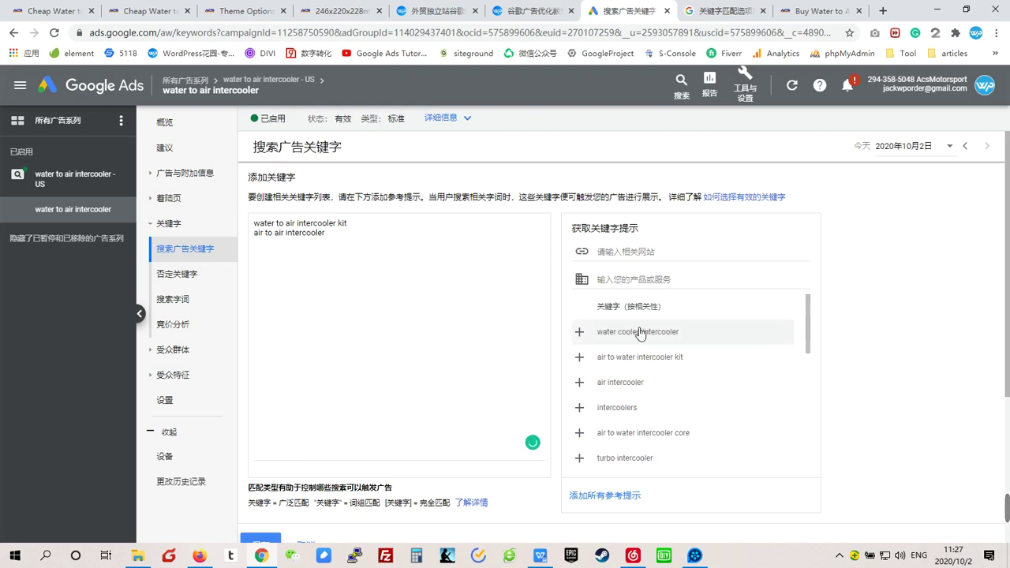
{"action": "left_click", "coordinate": [580, 335]}
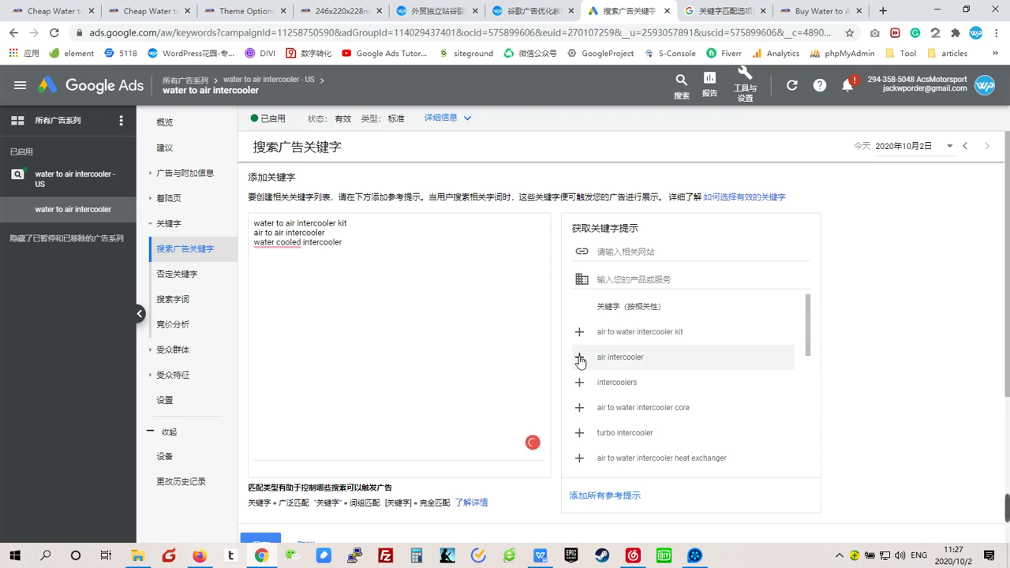
{"action": "left_click", "coordinate": [580, 359]}
{"action": "left_click", "coordinate": [580, 359]}
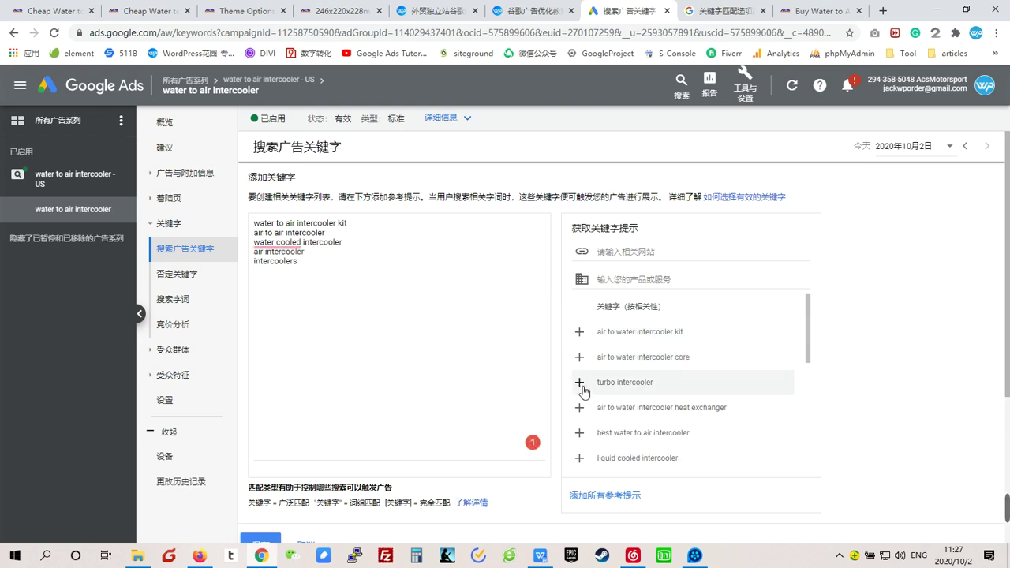
Add the suggested keywords best water to air intercooler, liquid cooled intercooler, air to water cooler and air to liquid intercooler
{"action": "scroll", "coordinate": [584, 408], "scroll_direction": "down", "scroll_amount": 1}
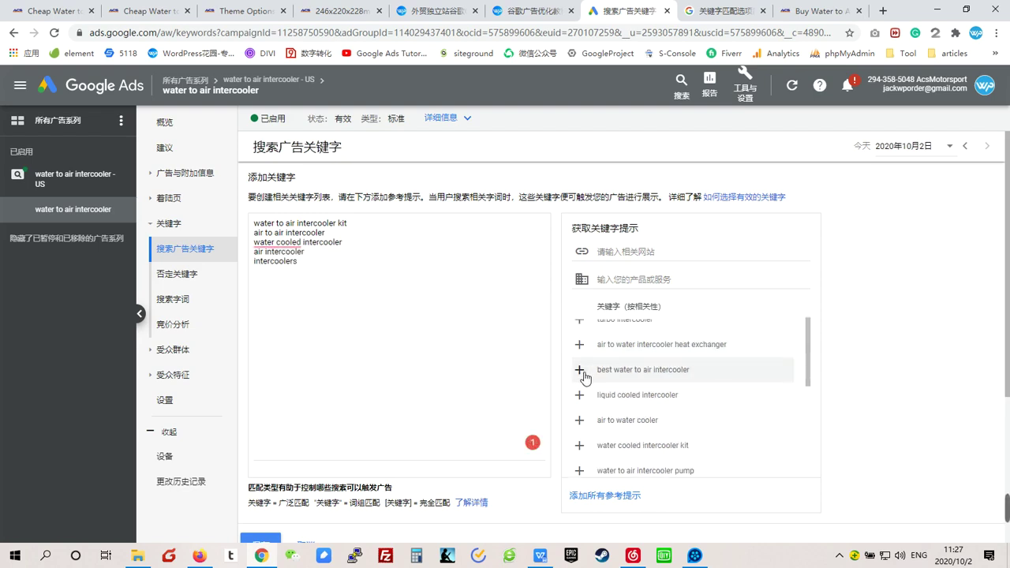
{"action": "left_click", "coordinate": [581, 371]}
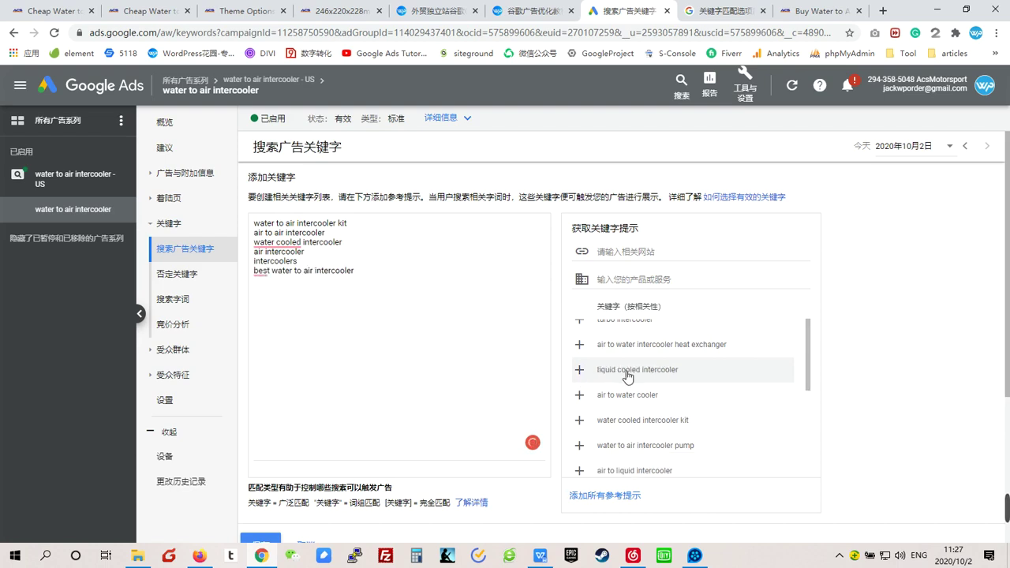
{"action": "left_click", "coordinate": [580, 370]}
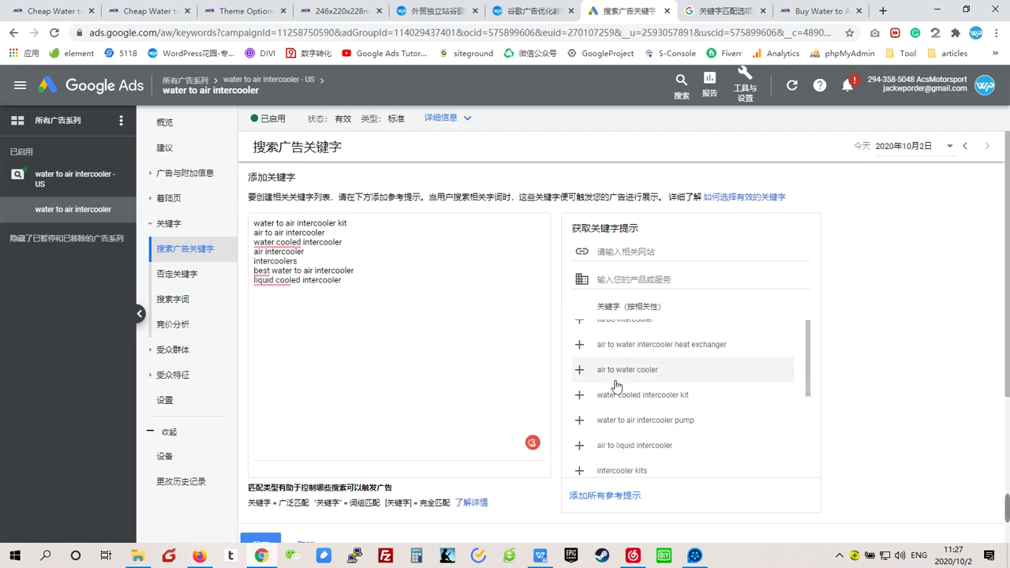
{"action": "left_click", "coordinate": [581, 369]}
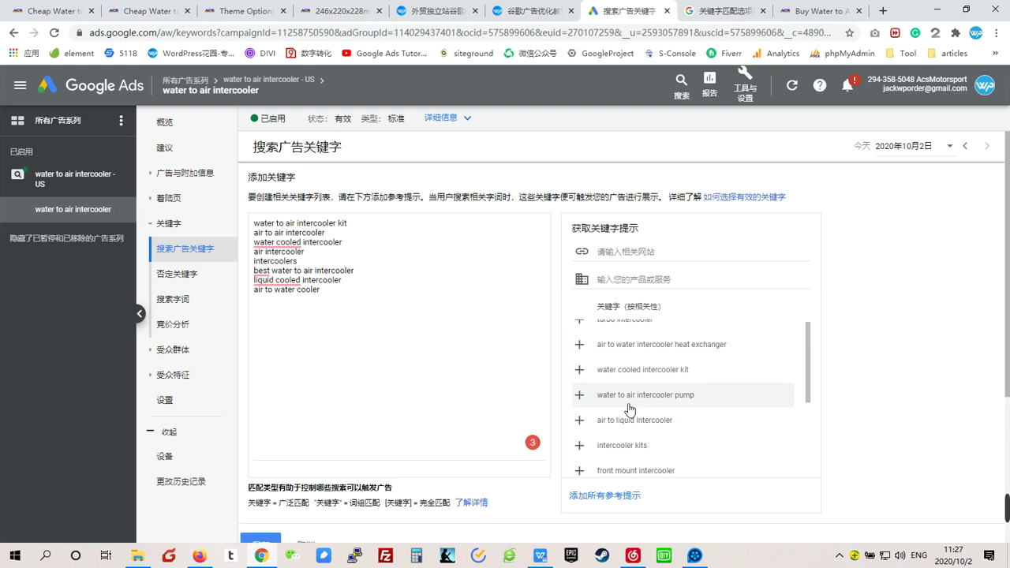
{"action": "left_click", "coordinate": [580, 420]}
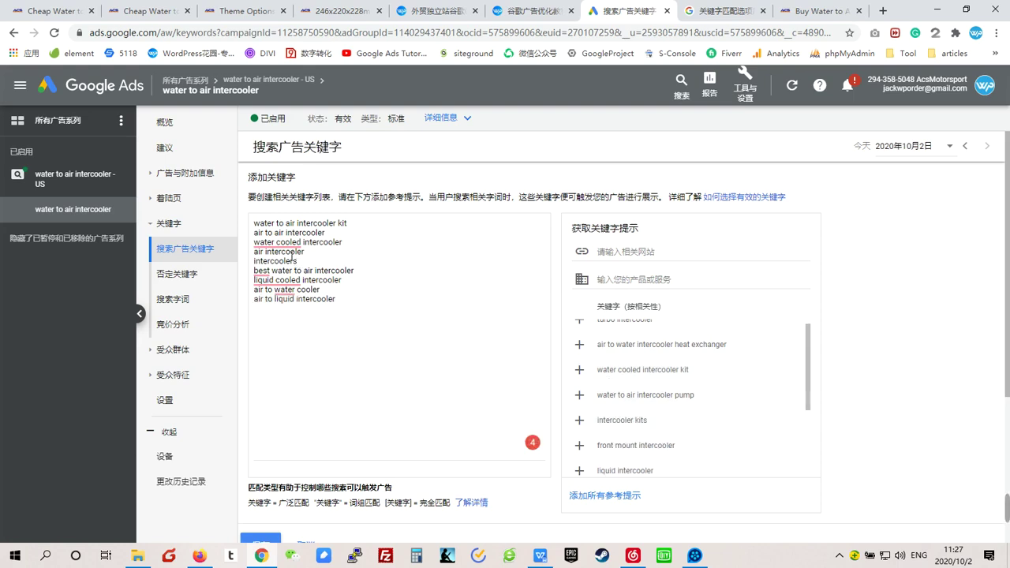
Append a closing double quotation mark to all nine keywords, and put an opening one before air to liquid intercooler
{"action": "mouse_move", "coordinate": [281, 249]}
{"action": "left_click", "coordinate": [452, 242]}
{"action": "type", "text": "s"}
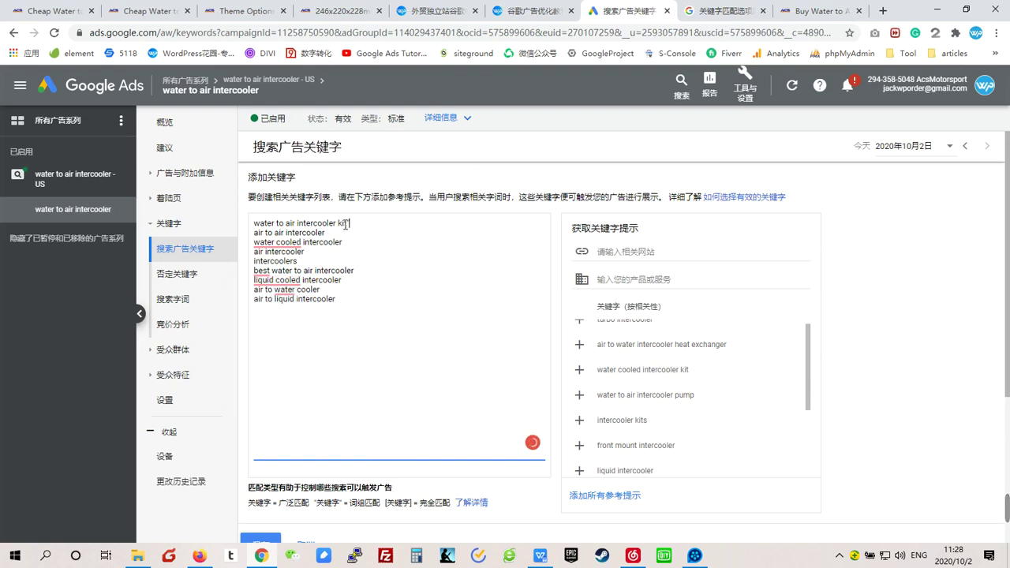
{"action": "left_click_drag", "start_coordinate": [348, 224], "coordinate": [353, 222]}
{"action": "type", "text": "\""}
{"action": "key", "text": "Down"}
{"action": "type", "text": "\""}
{"action": "type", "text": "\""}
{"action": "key", "text": "Down"}
{"action": "key", "text": "End"}
{"action": "type", "text": "\""}
{"action": "key", "text": "Down"}
{"action": "key", "text": "End"}
{"action": "type", "text": "\""}
{"action": "key", "text": "Down"}
{"action": "key", "text": "End"}
{"action": "type", "text": "\""}
{"action": "key", "text": "Down"}
{"action": "key", "text": "End"}
{"action": "type", "text": "\""}
{"action": "key", "text": "Down"}
{"action": "key", "text": "End"}
{"action": "type", "text": "\""}
{"action": "key", "text": "Down"}
{"action": "key", "text": "End"}
{"action": "type", "text": "\"\""}
Put an opening double quotation mark before air to water cooler, liquid cooled intercooler, best water to air intercooler, intercoolers and air intercooler
{"action": "left_click", "coordinate": [254, 290]}
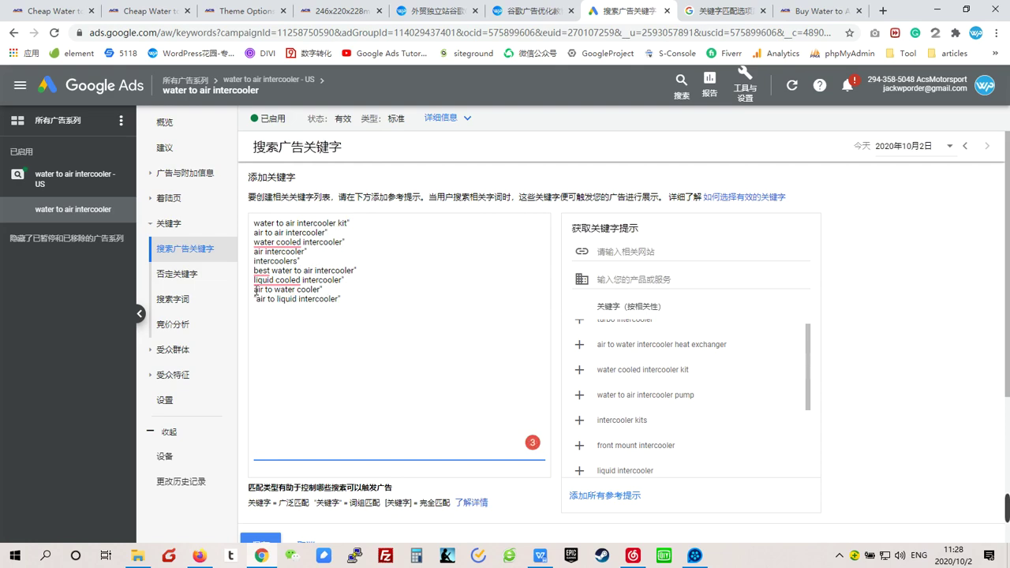
{"action": "type", "text": "\"\"\""}
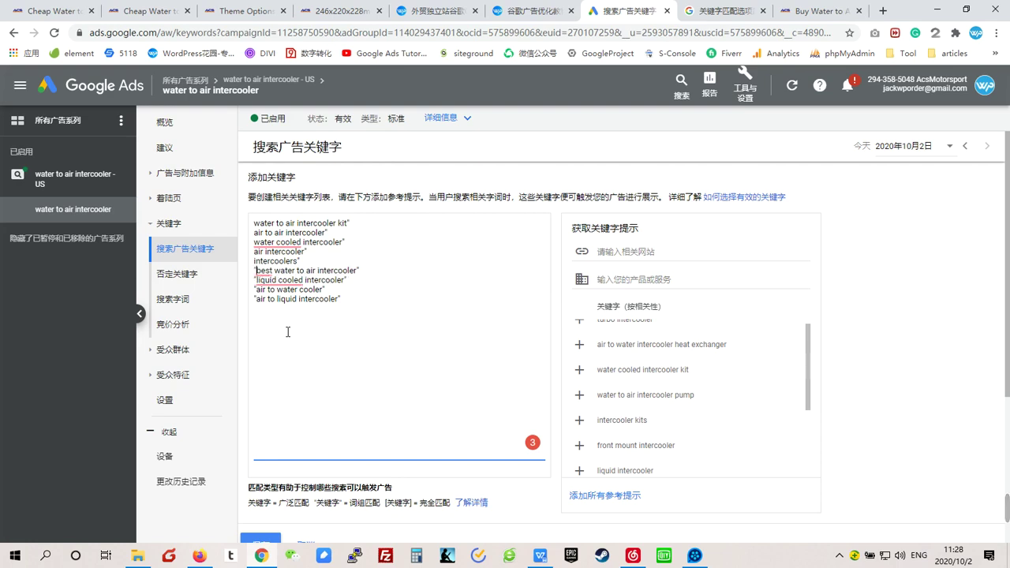
{"action": "type", "text": "\""}
{"action": "key", "text": "Up"}
{"action": "key", "text": "Home"}
{"action": "type", "text": "\""}
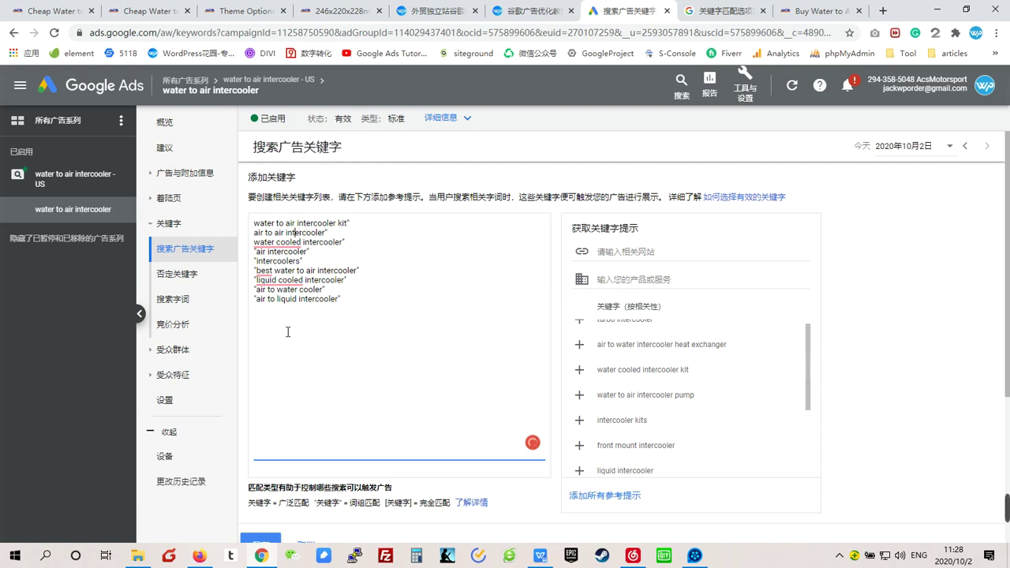
Put an opening double quotation mark before water to air intercooler kit, air to air intercooler and water cooled intercooler
{"action": "key", "text": "Left"}
{"action": "key", "text": "Left"}
{"action": "key", "text": "Left"}
{"action": "type", "text": "\""}
{"action": "key", "text": "Down"}
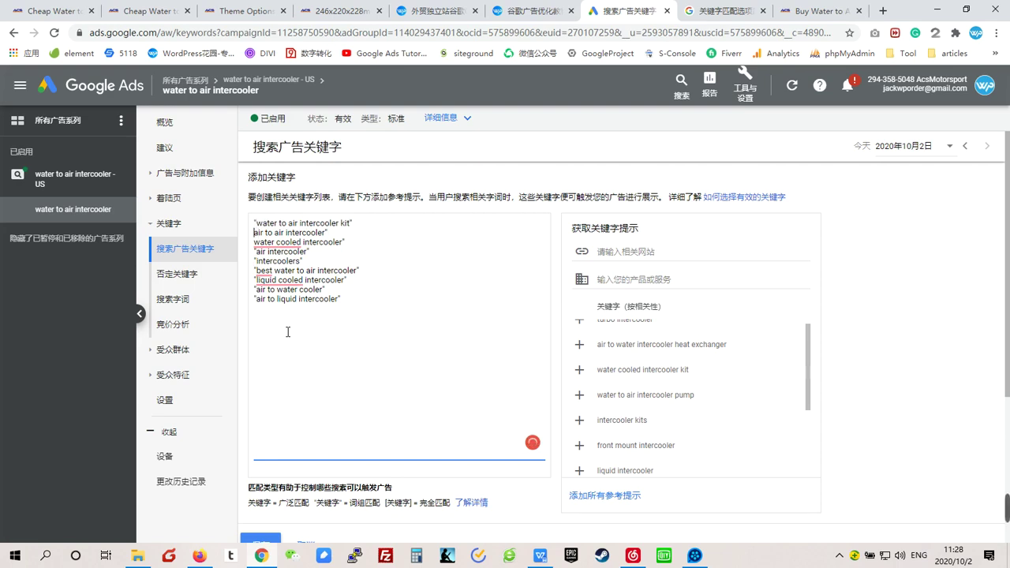
{"action": "type", "text": "\""}
{"action": "key", "text": "Down"}
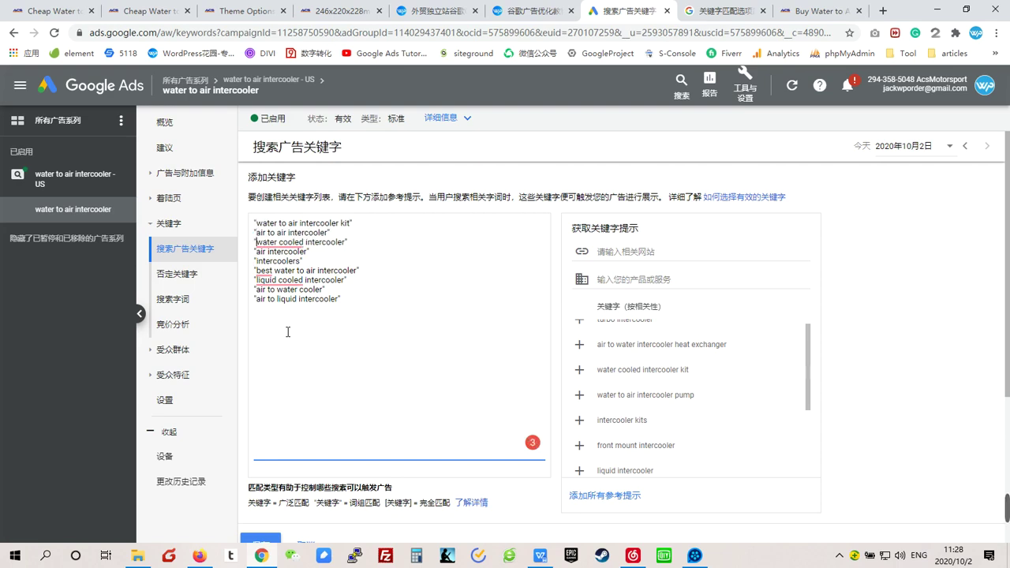
Save the nine phrase match keywords to the ad group and widen the keyword column of the keyword table
{"action": "scroll", "coordinate": [288, 332], "scroll_direction": "down", "scroll_amount": 3}
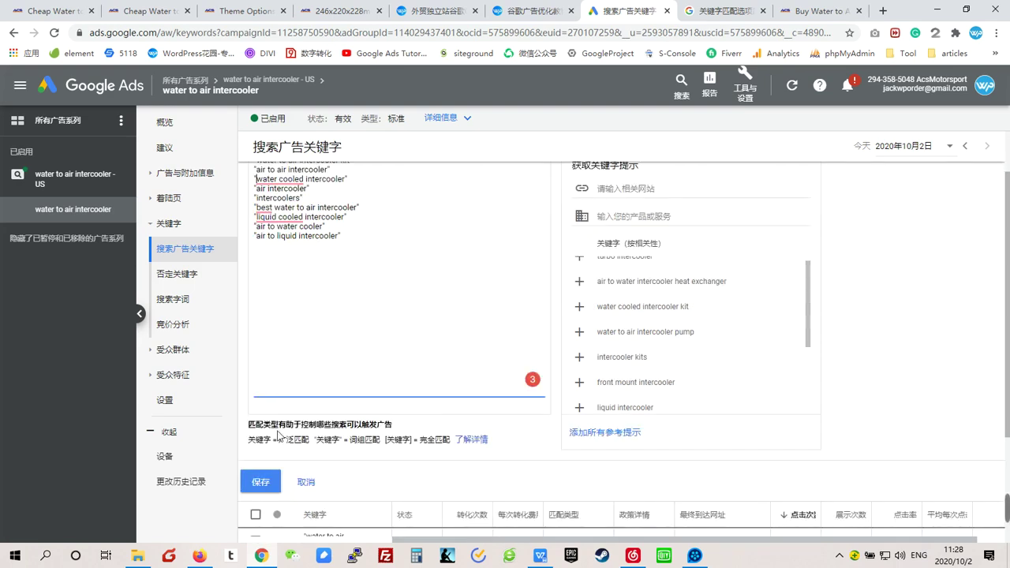
{"action": "left_click", "coordinate": [260, 356]}
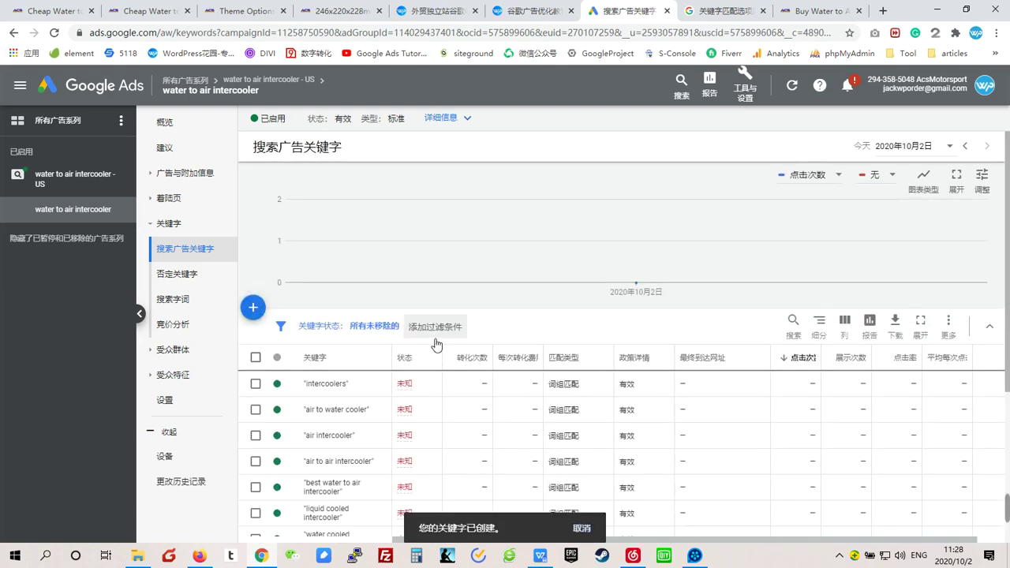
{"action": "scroll", "coordinate": [377, 348], "scroll_direction": "down", "scroll_amount": 3}
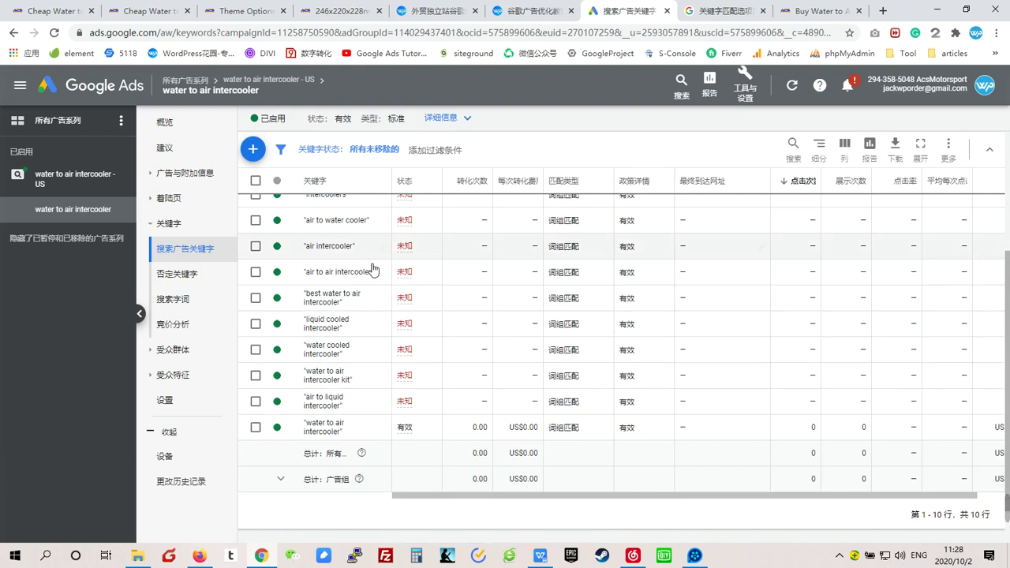
{"action": "scroll", "coordinate": [367, 307], "scroll_direction": "up", "scroll_amount": 3}
{"action": "left_click_drag", "start_coordinate": [394, 285], "coordinate": [445, 286]}
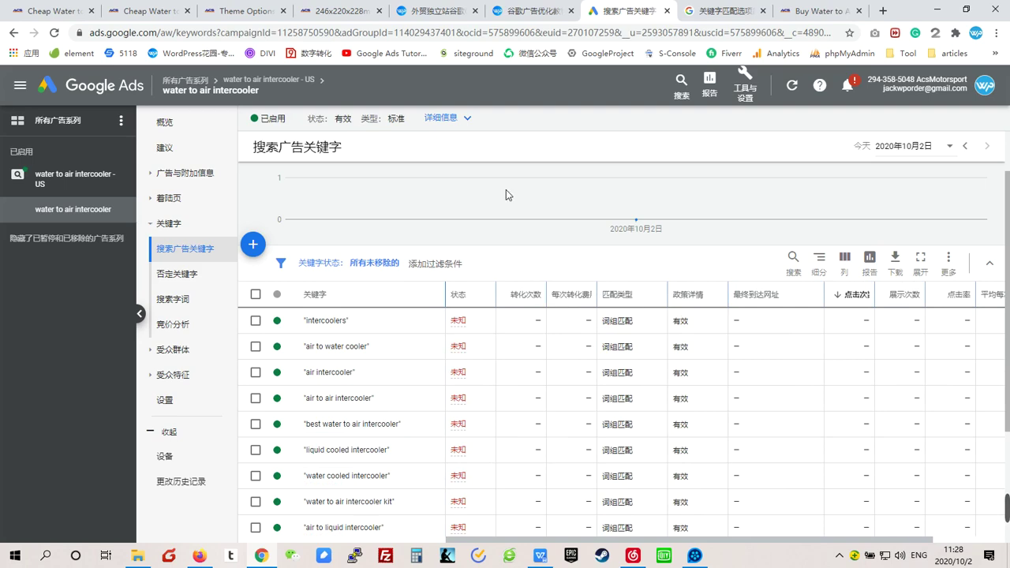
Go back to the start of the keyword match types article, and view the Google SEM keyword advertising service page
{"action": "left_click", "coordinate": [533, 11]}
{"action": "scroll", "coordinate": [432, 334], "scroll_direction": "up", "scroll_amount": 20}
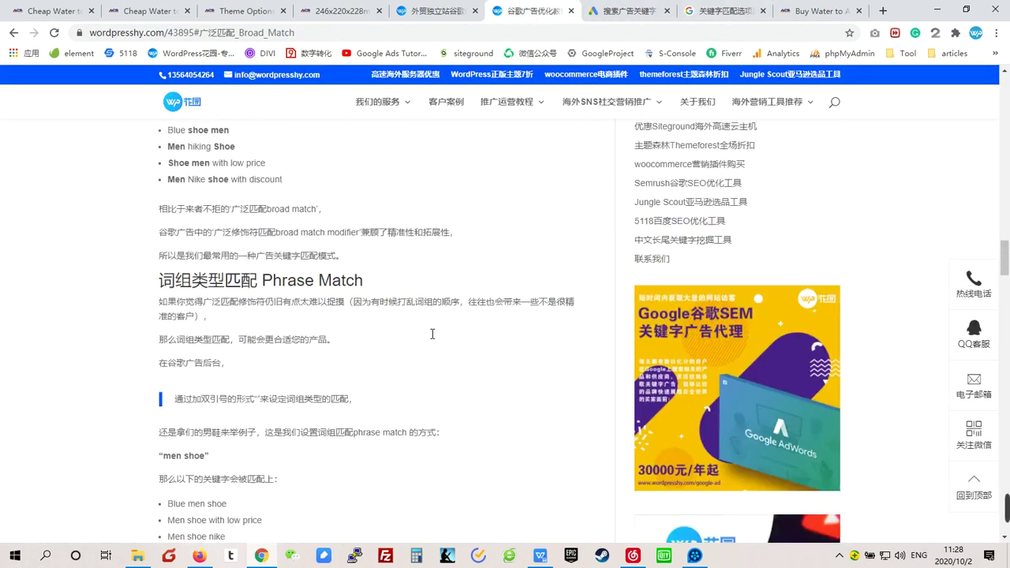
{"action": "scroll", "coordinate": [432, 333], "scroll_direction": "up", "scroll_amount": 20}
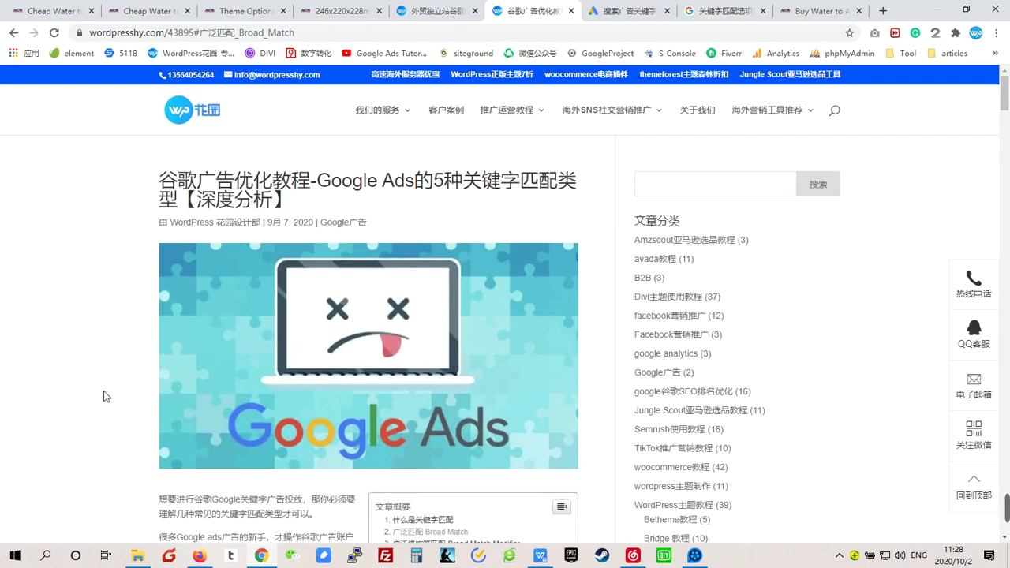
{"action": "key", "text": "ctrl+shift+Tab"}
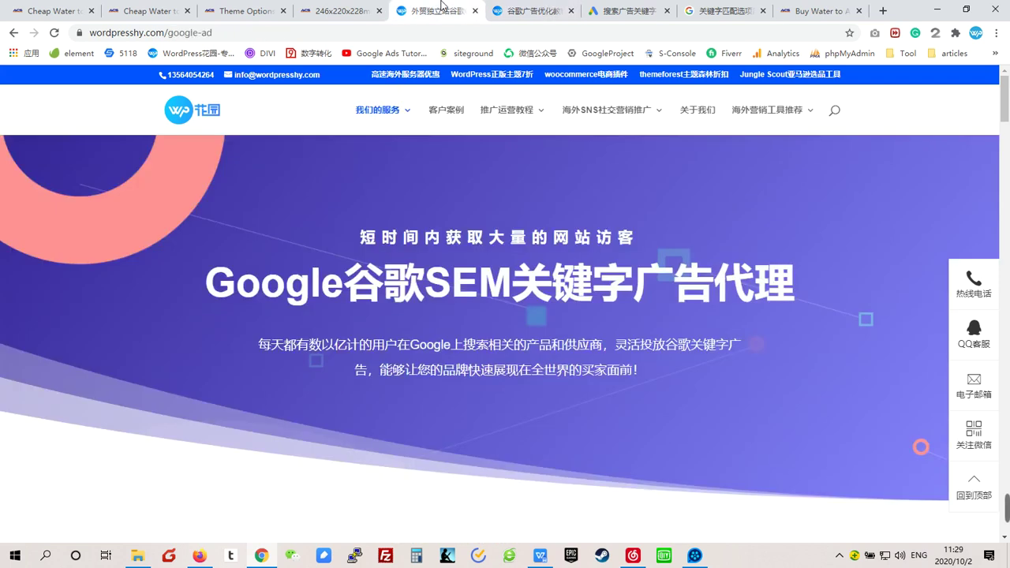